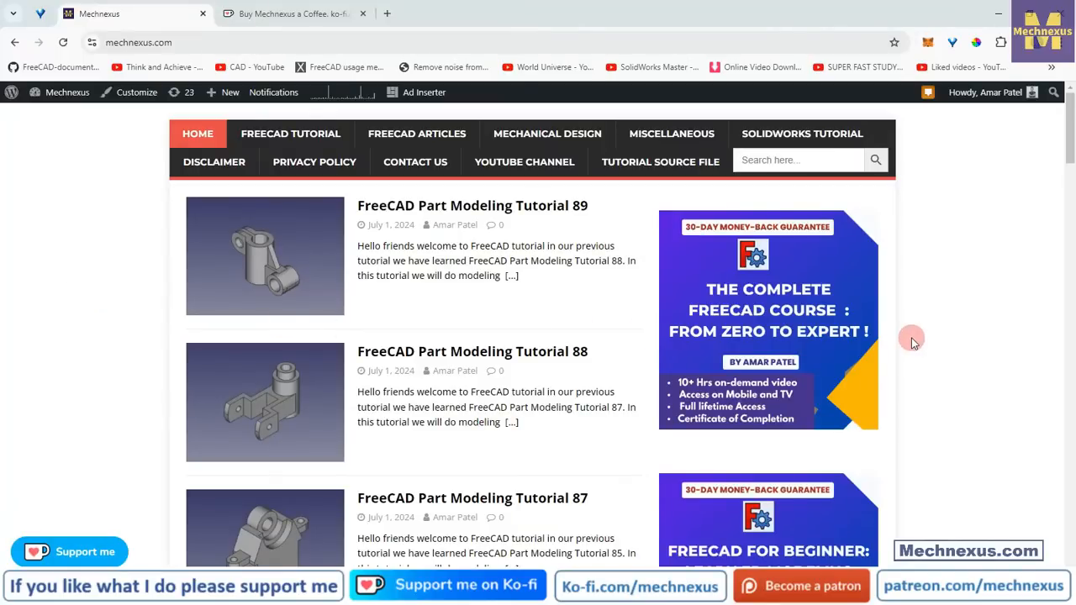
# Step: Browse the FreeCAD part modeling tutorial listings on the Mechnexus home page
pyautogui.scroll(-3, 914, 342)
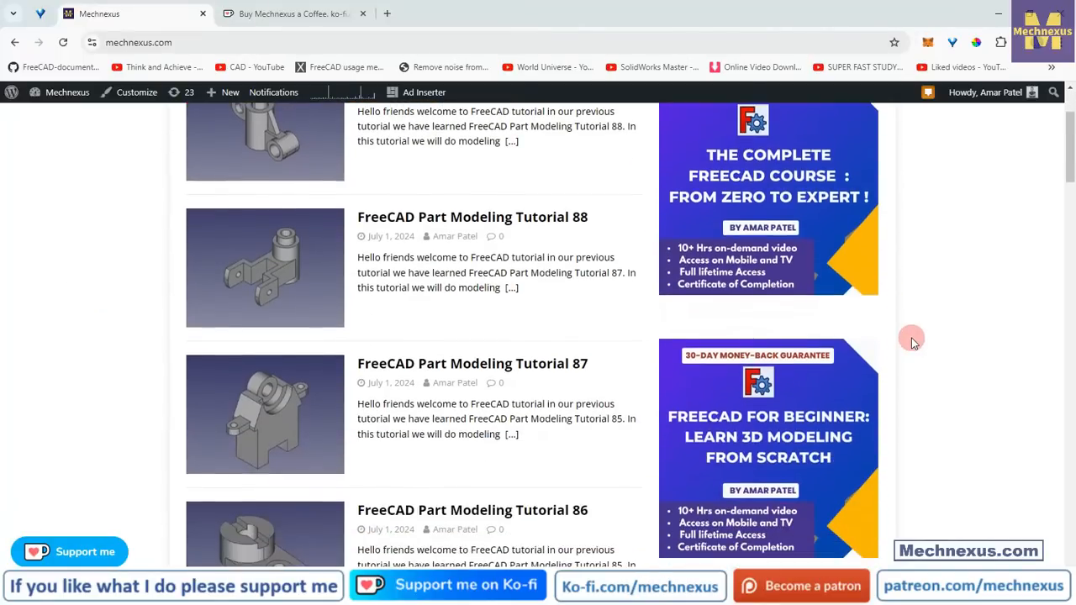
pyautogui.scroll(-1, 915, 343)
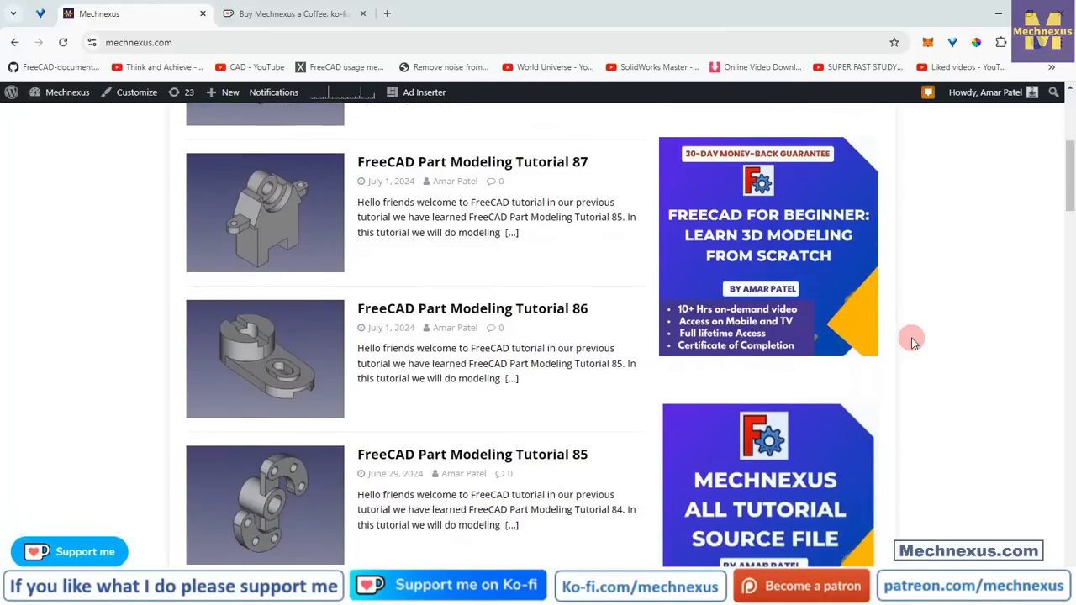
pyautogui.scroll(5, 914, 342)
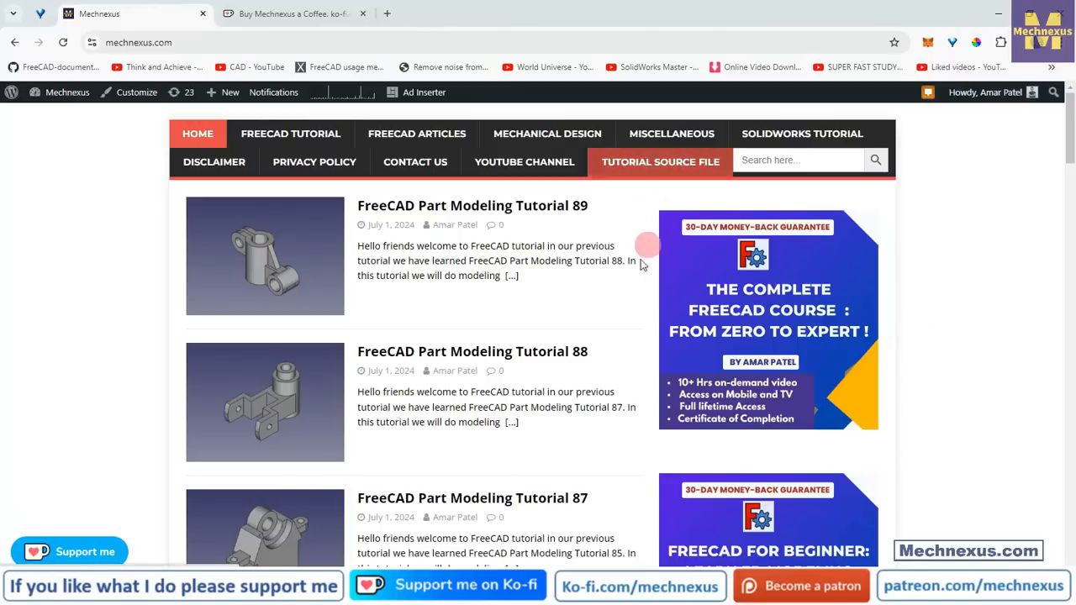
# Step: Review the Mechnexus profile and donation section on the open Ko-fi page, and return to the Mechnexus website
pyautogui.click(261, 17)
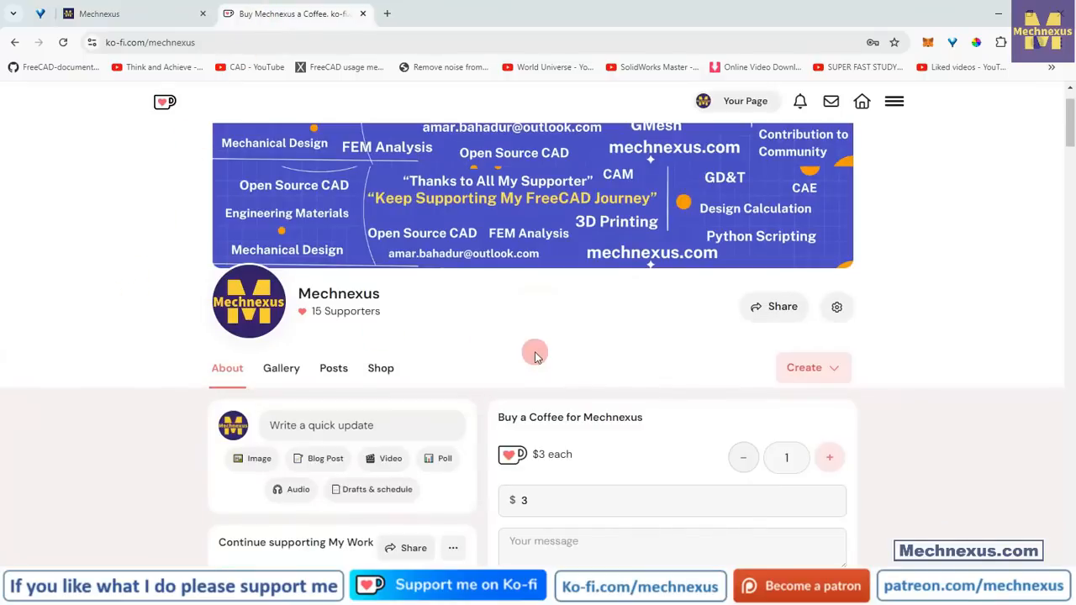
pyautogui.scroll(1, 536, 357)
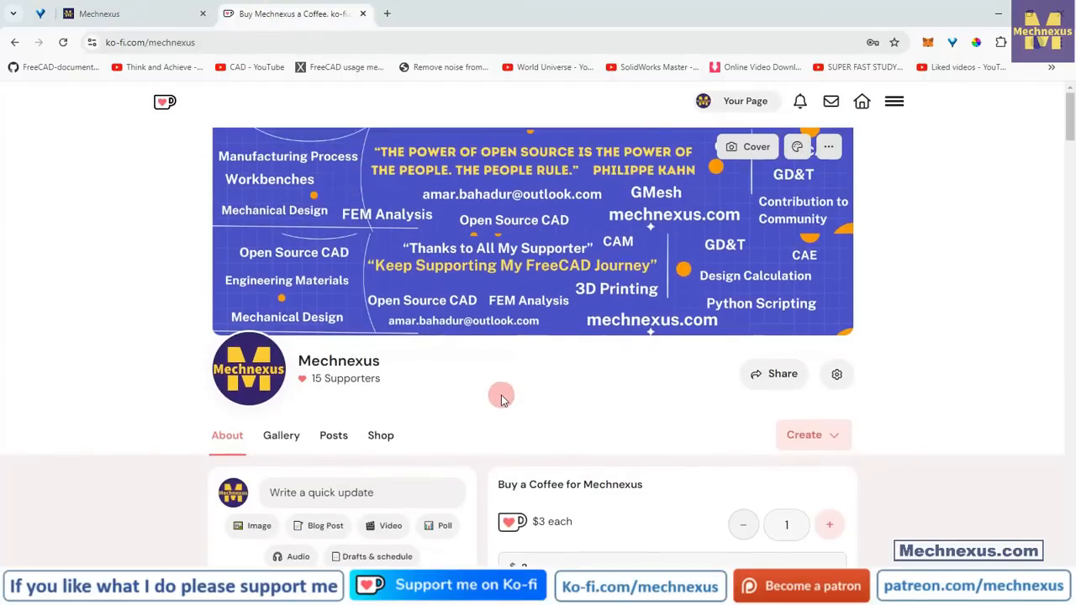
pyautogui.scroll(-2, 502, 395)
pyautogui.scroll(-1, 513, 366)
pyautogui.scroll(-1, 512, 363)
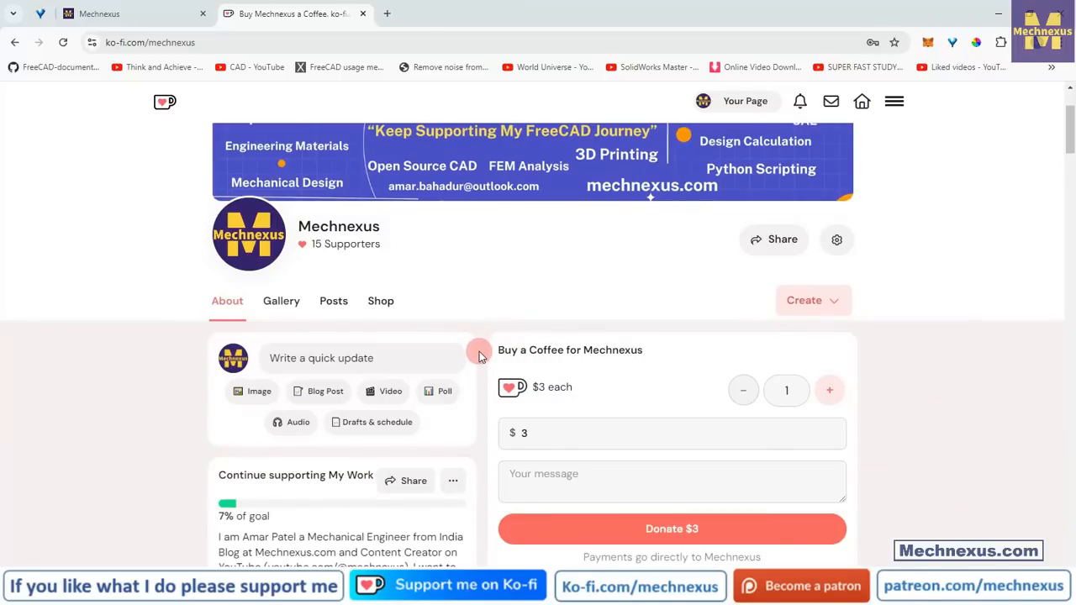
pyautogui.scroll(-2, 479, 355)
pyautogui.scroll(3, 480, 356)
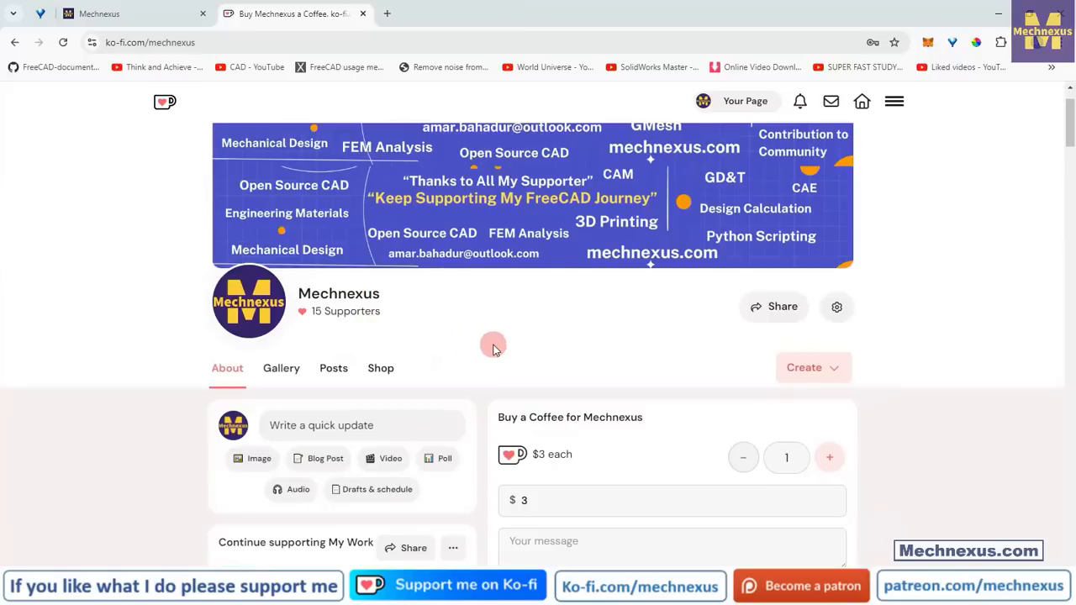
pyautogui.scroll(-4, 494, 349)
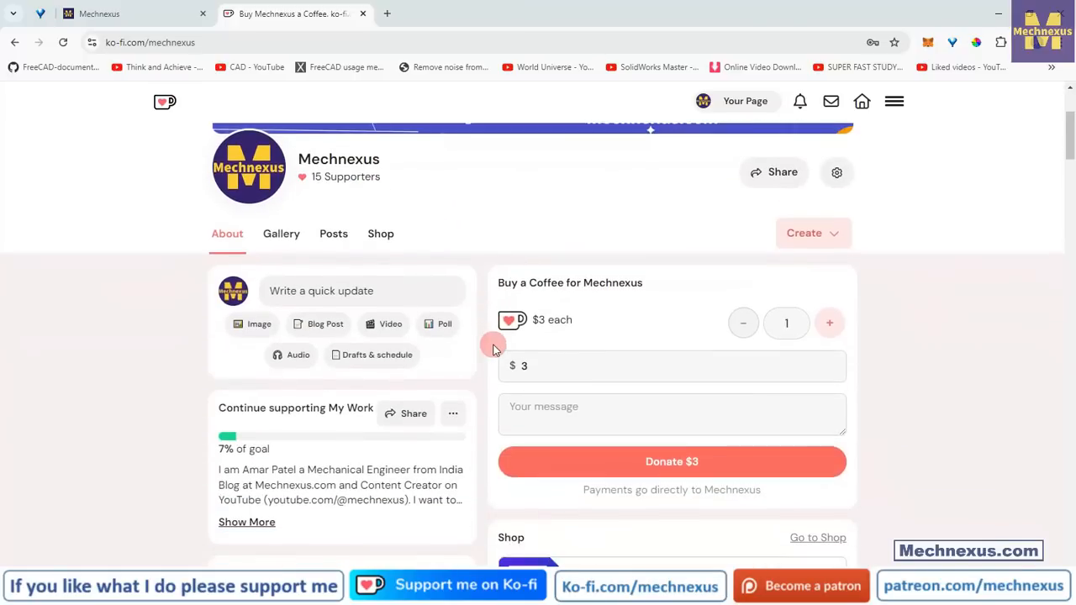
pyautogui.scroll(5, 494, 353)
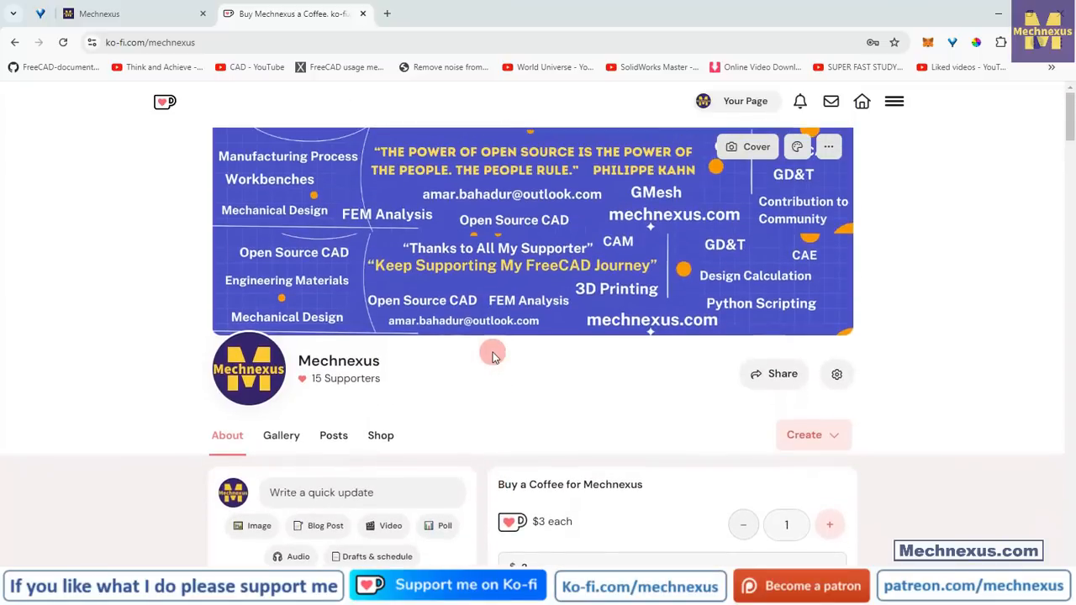
pyautogui.click(154, 14)
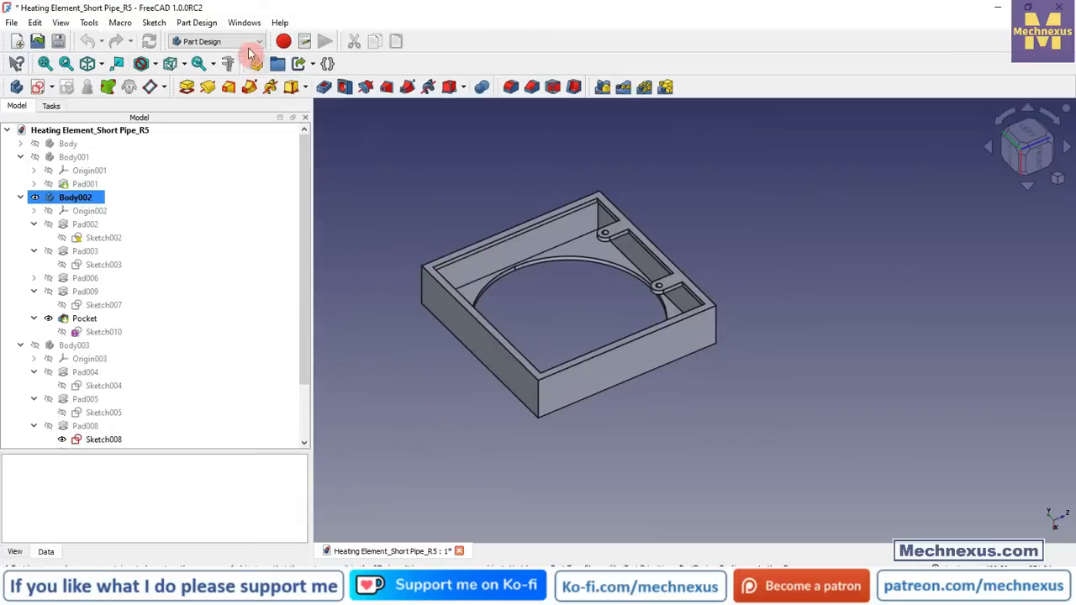
# Step: Check the version information of FreeCAD and close the About dialog
pyautogui.click(279, 22)
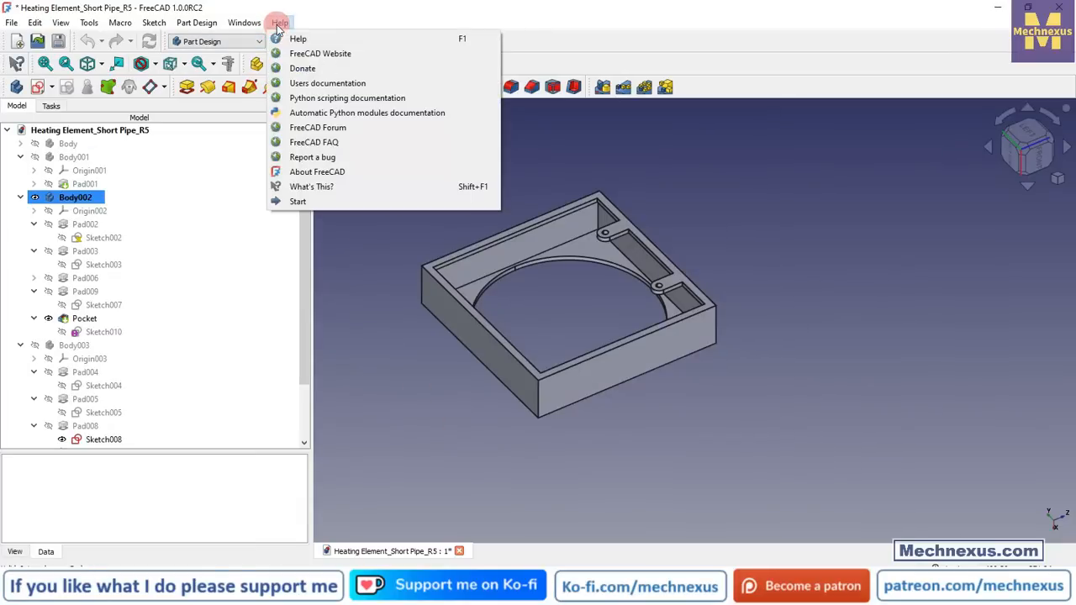
pyautogui.click(297, 171)
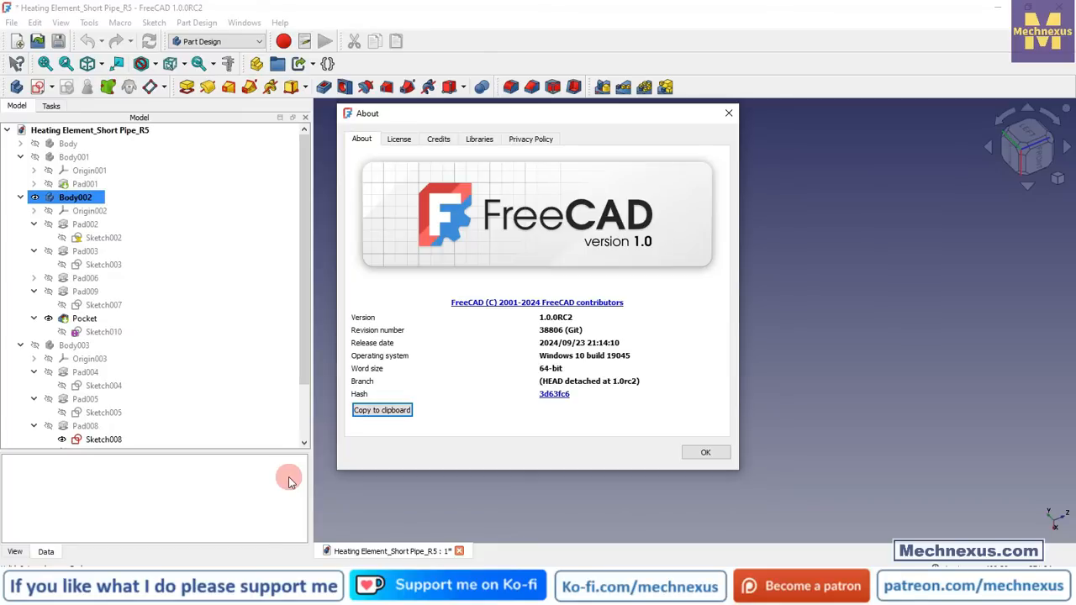
pyautogui.click(706, 453)
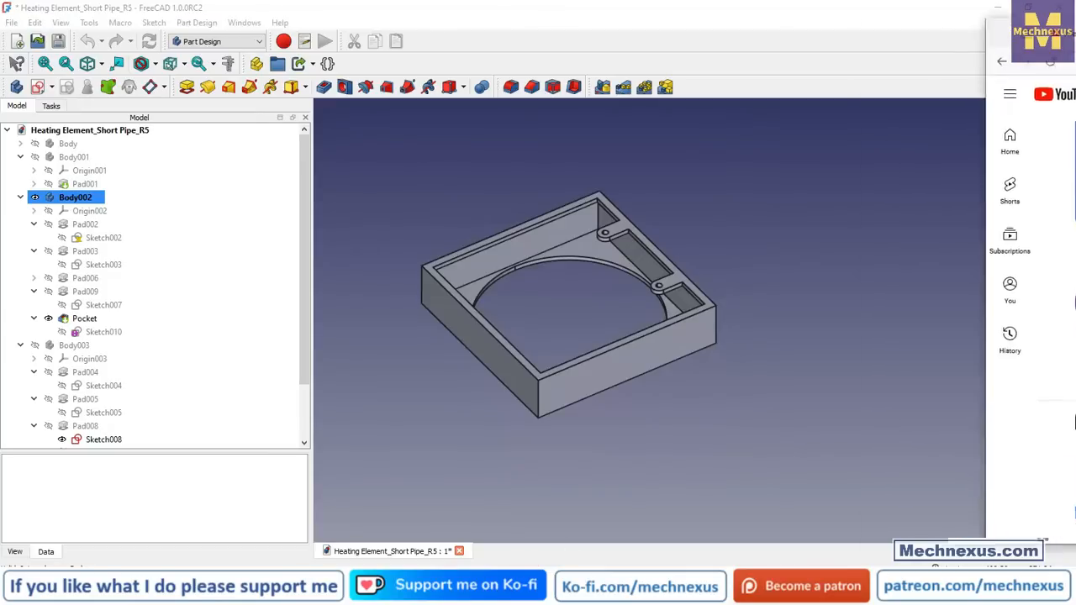
# Step: Look over the latest videos on the Mechnexus YouTube channel and return to FreeCAD
pyautogui.scroll(-3, 515, 233)
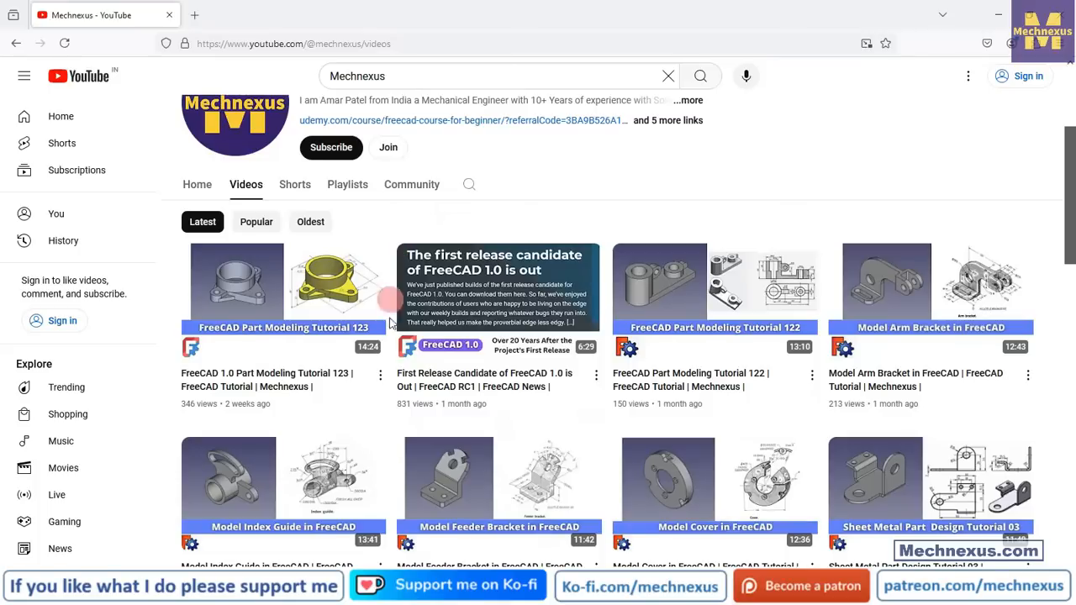
pyautogui.moveTo(446, 360)
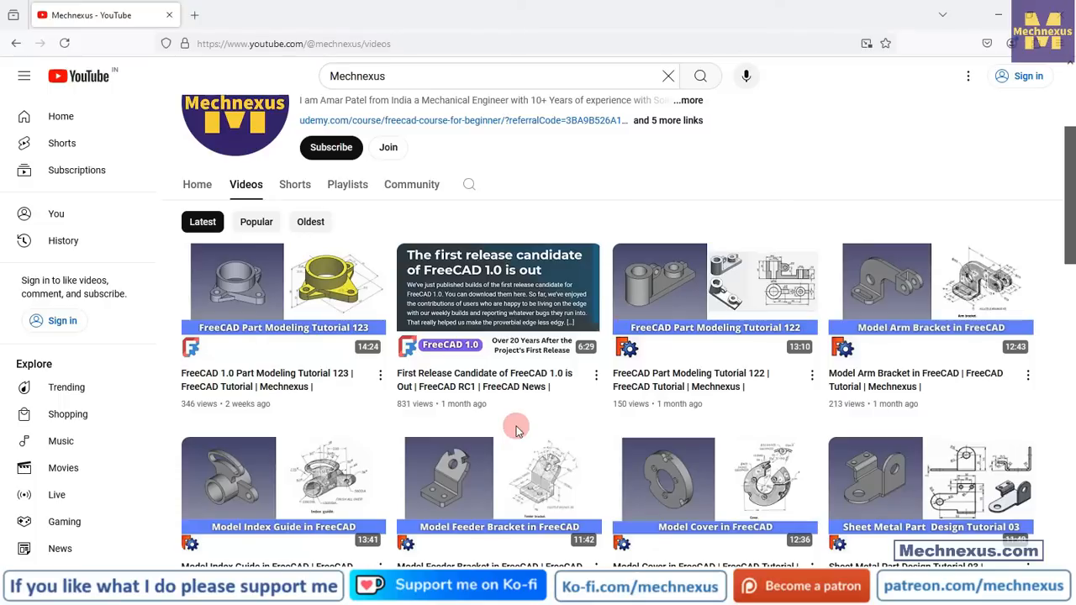
pyautogui.click(996, 16)
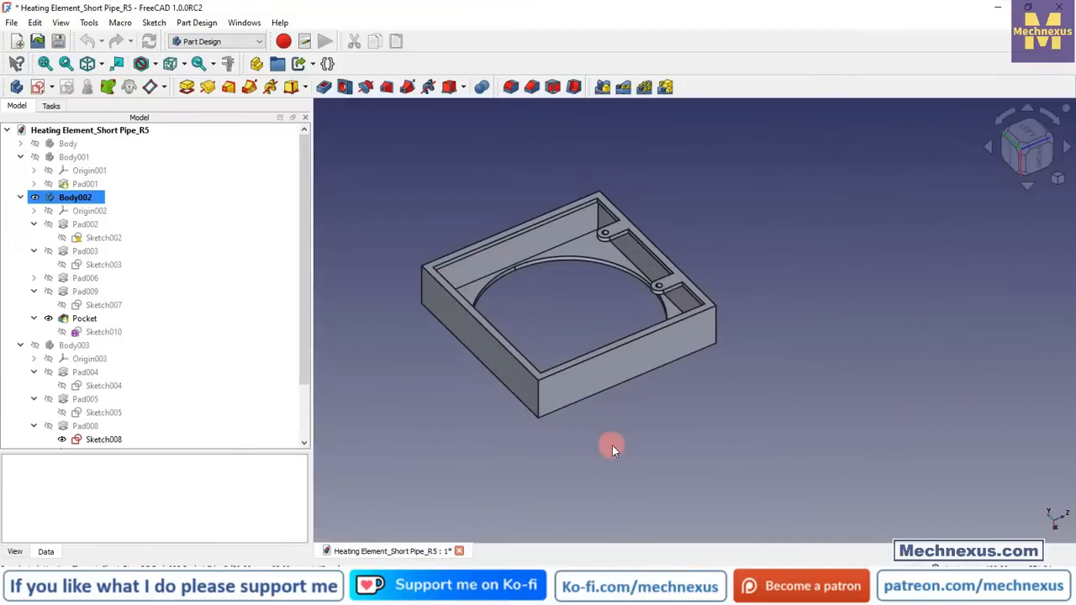
# Step: Examine the square frame of Body002 from several angles, including the two mounting lugs with holes and the opposite inner wall
pyautogui.moveTo(626, 441)
pyautogui.mouseDown(button='middle')
pyautogui.moveTo(552, 428)
pyautogui.moveTo(677, 437)
pyautogui.moveTo(665, 444)
pyautogui.mouseUp(button='middle')
pyautogui.scroll(4, 583, 261)
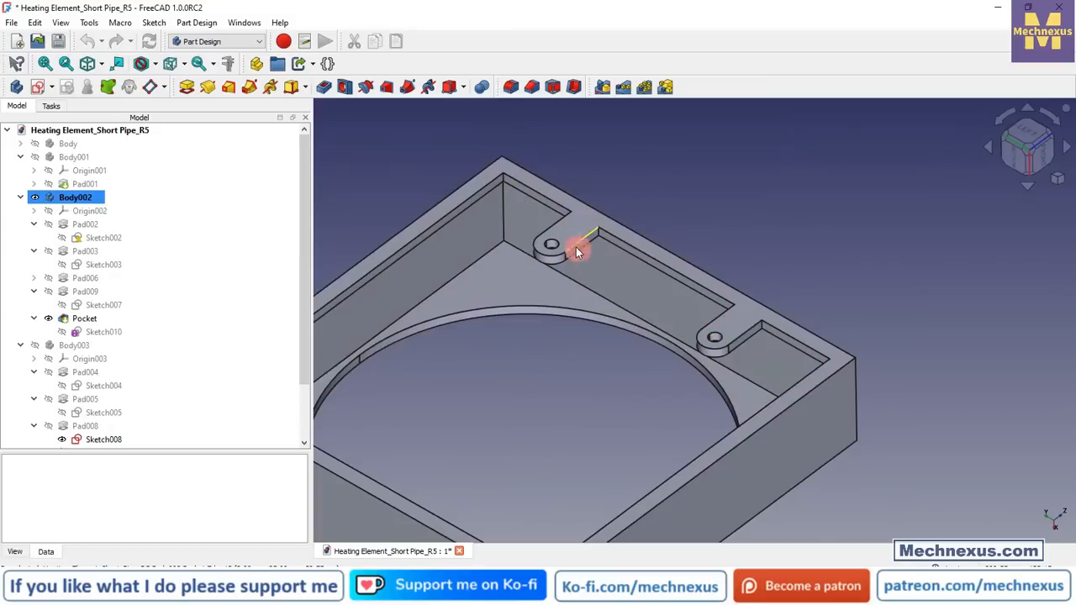
pyautogui.moveTo(577, 286); pyautogui.dragTo(602, 284, button='middle')
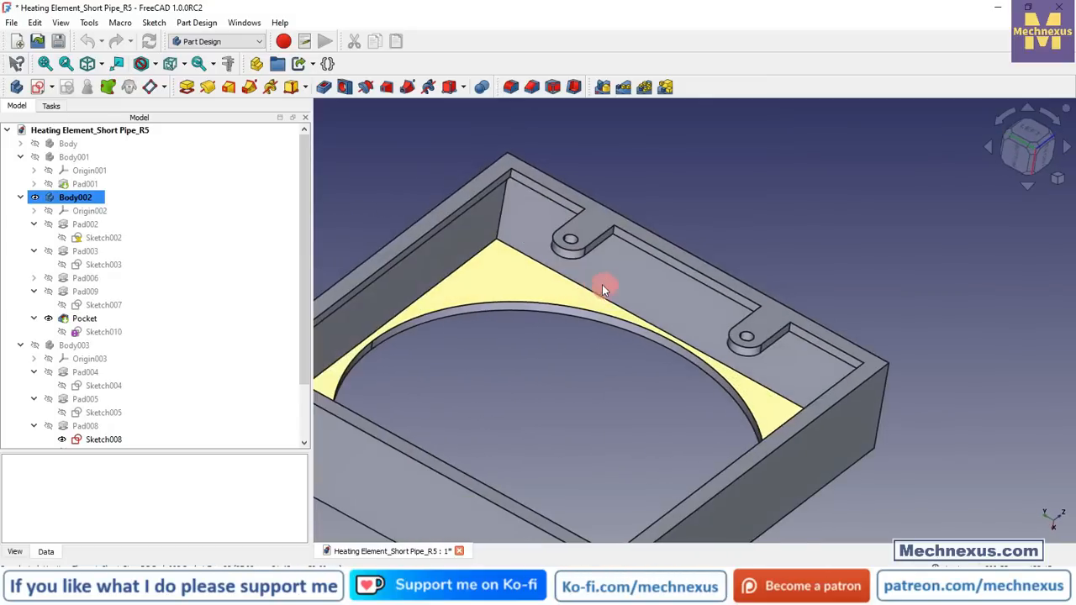
pyautogui.moveTo(574, 212); pyautogui.dragTo(656, 239, button='middle')
pyautogui.scroll(-3, 656, 239)
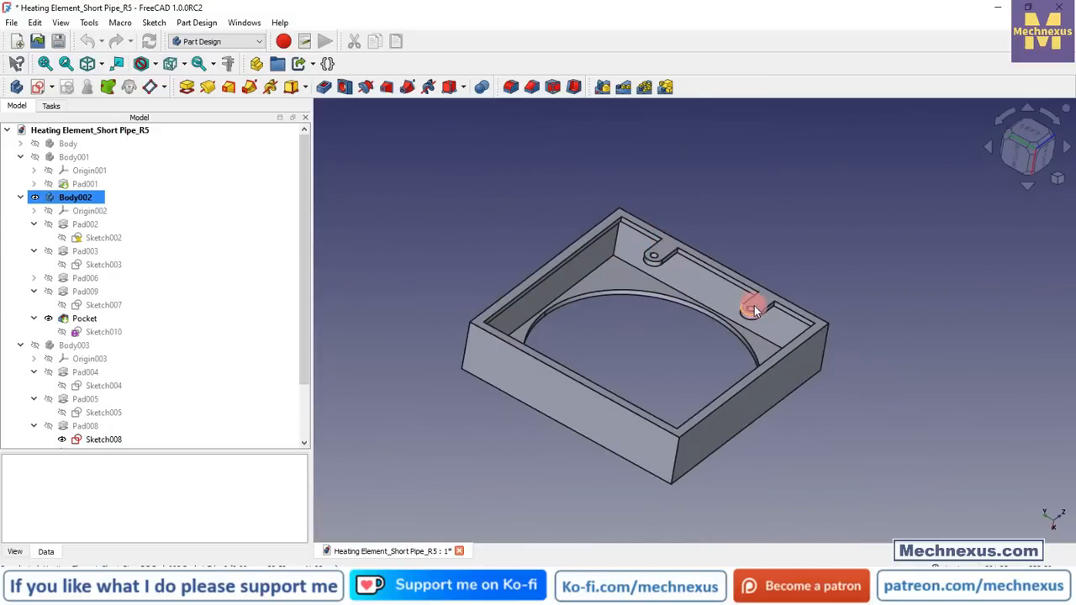
pyautogui.moveTo(605, 365); pyautogui.dragTo(401, 332, button='middle')
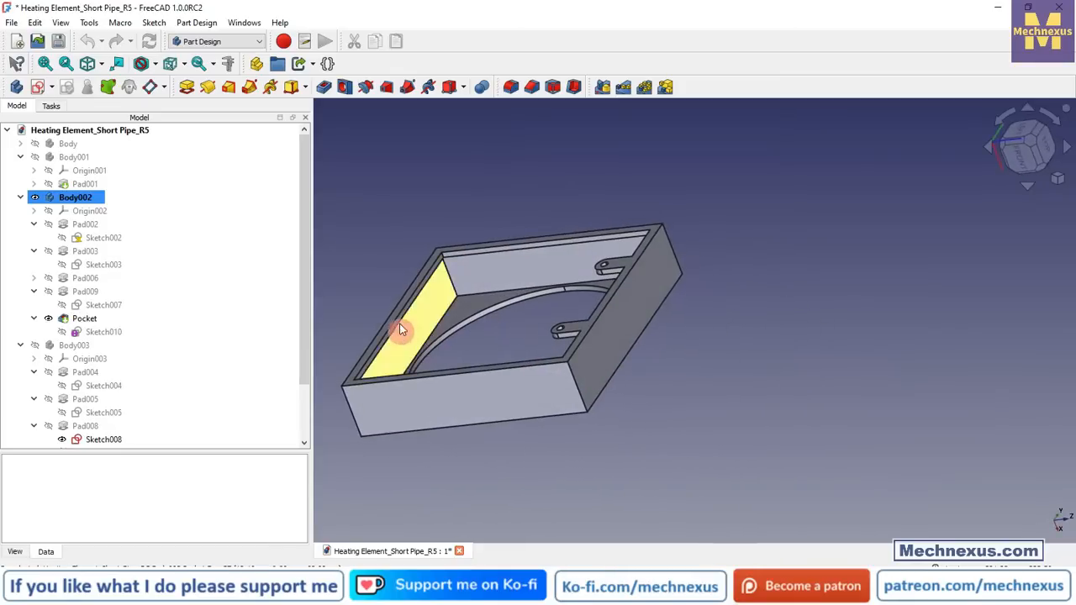
pyautogui.scroll(5, 353, 378)
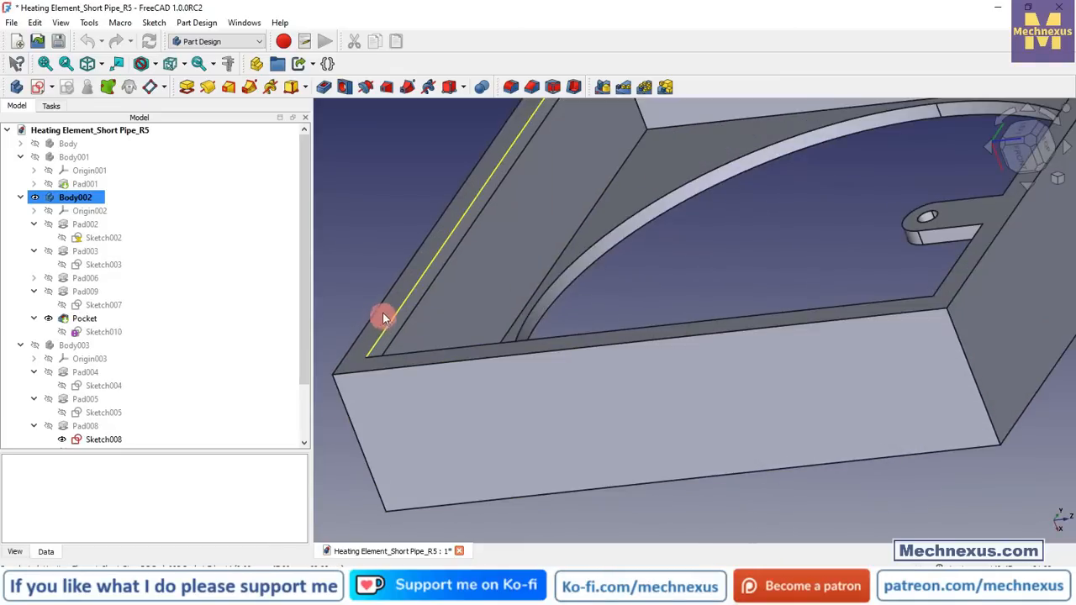
pyautogui.click(385, 313)
pyautogui.scroll(-5, 554, 322)
pyautogui.moveTo(559, 356); pyautogui.dragTo(723, 442, button='middle')
pyautogui.click(731, 445)
pyautogui.scroll(-3, 801, 464)
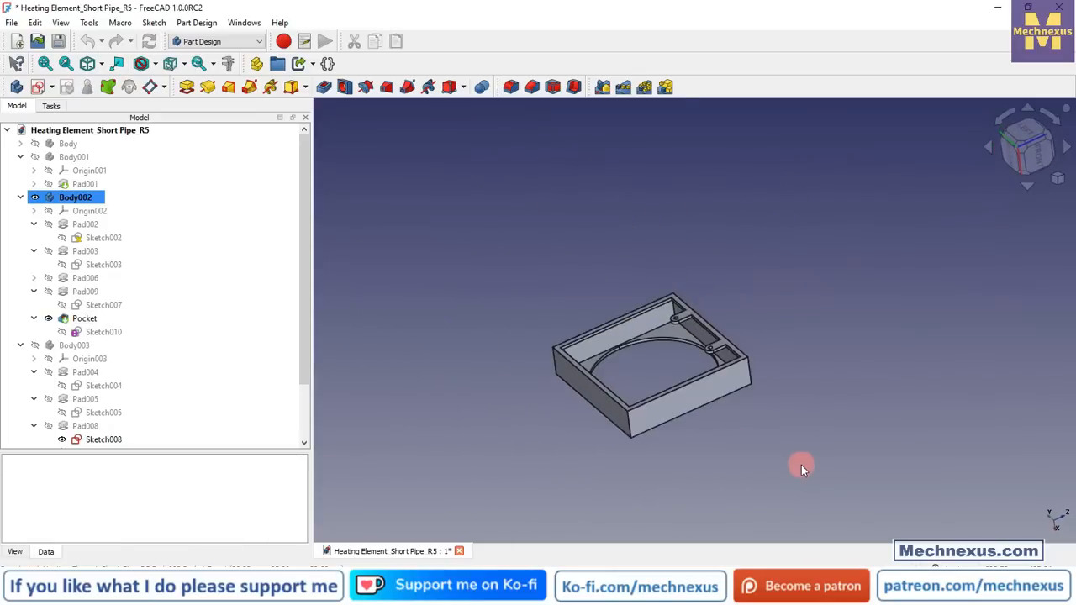
# Step: Mirror the Pocket and Pad009 features of Body002 as tool shapes about the Base XY plane
pyautogui.click(86, 319)
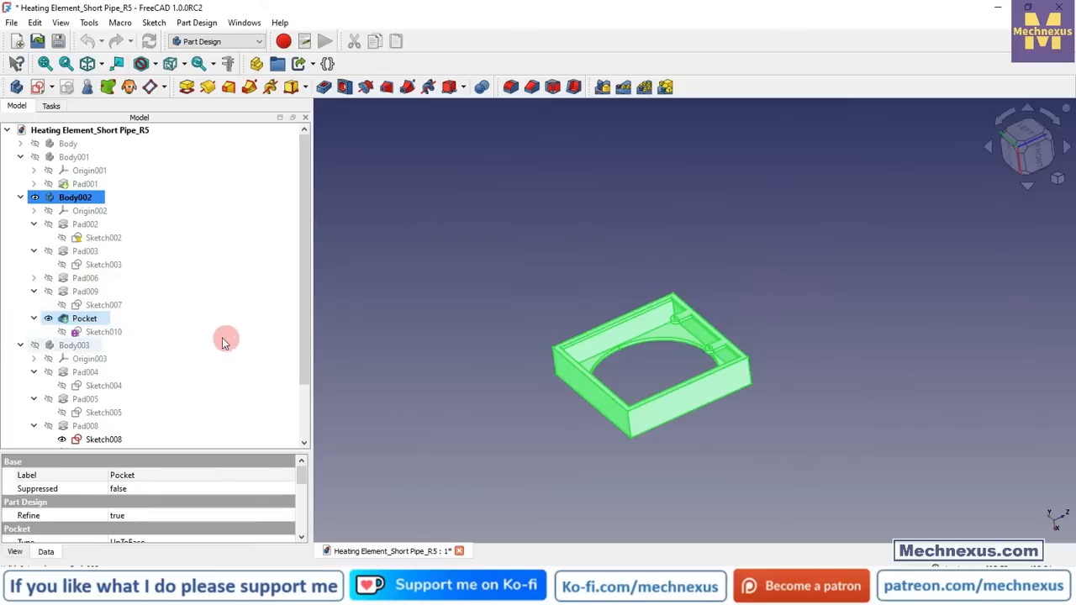
pyautogui.keyDown('ctrl'); pyautogui.click(86, 292); pyautogui.keyUp('ctrl')
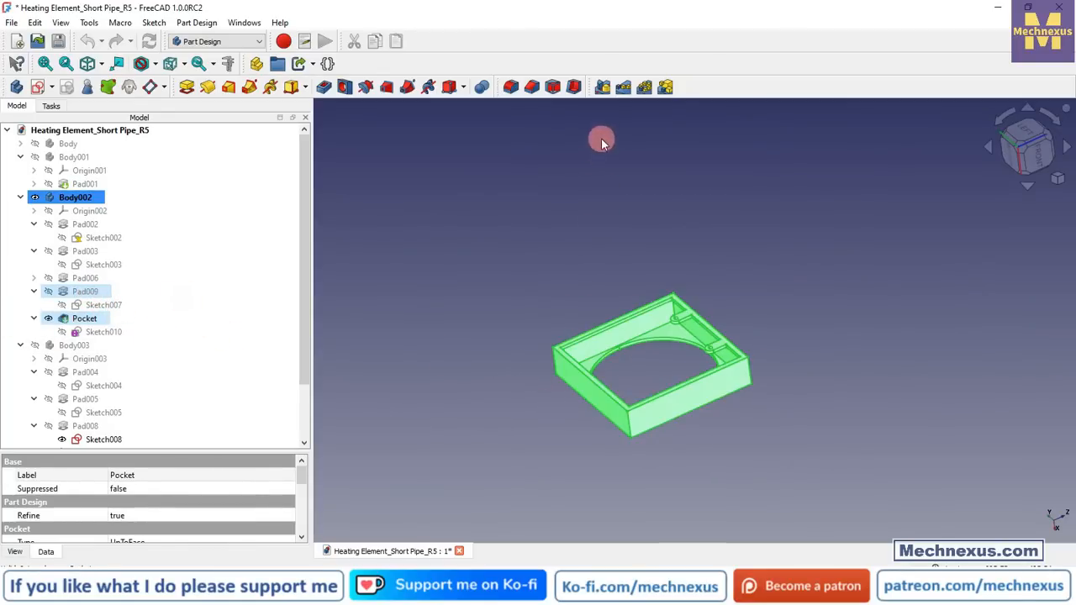
pyautogui.click(604, 88)
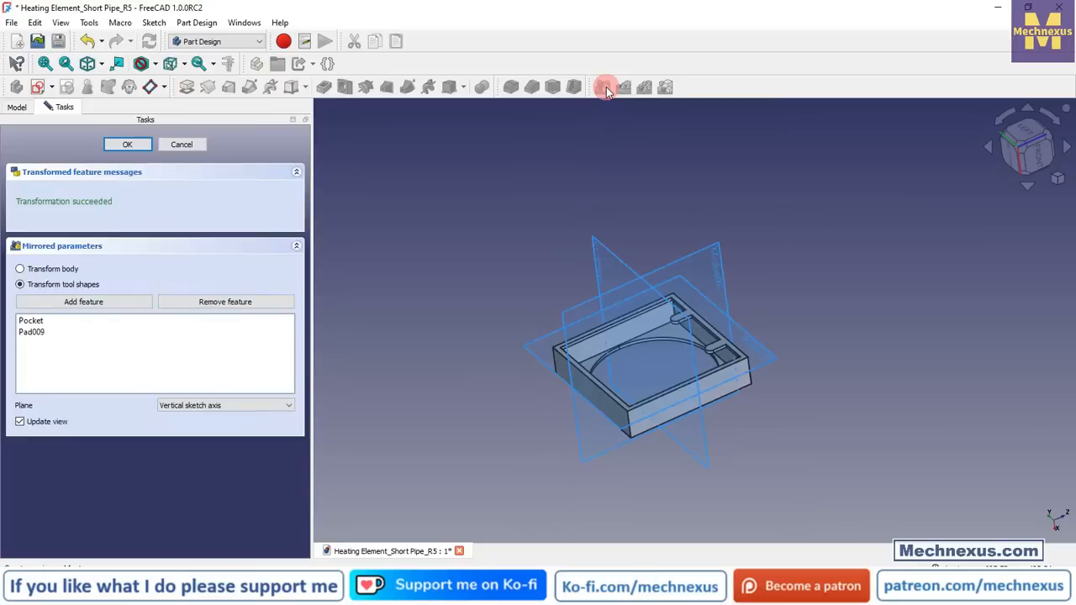
pyautogui.click(228, 405)
pyautogui.click(198, 459)
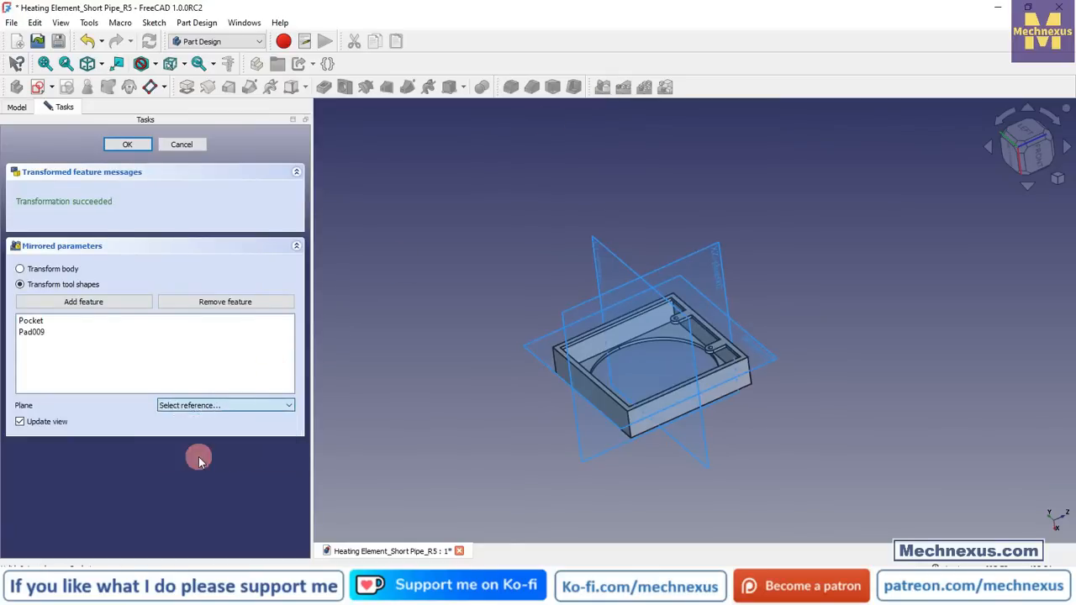
pyautogui.click(595, 254)
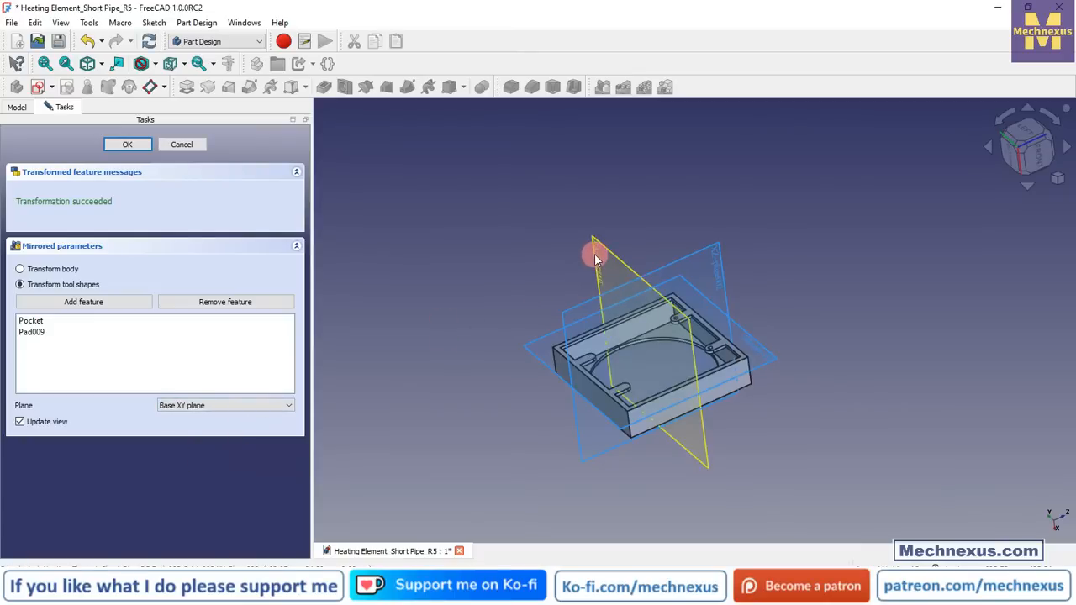
pyautogui.click(126, 144)
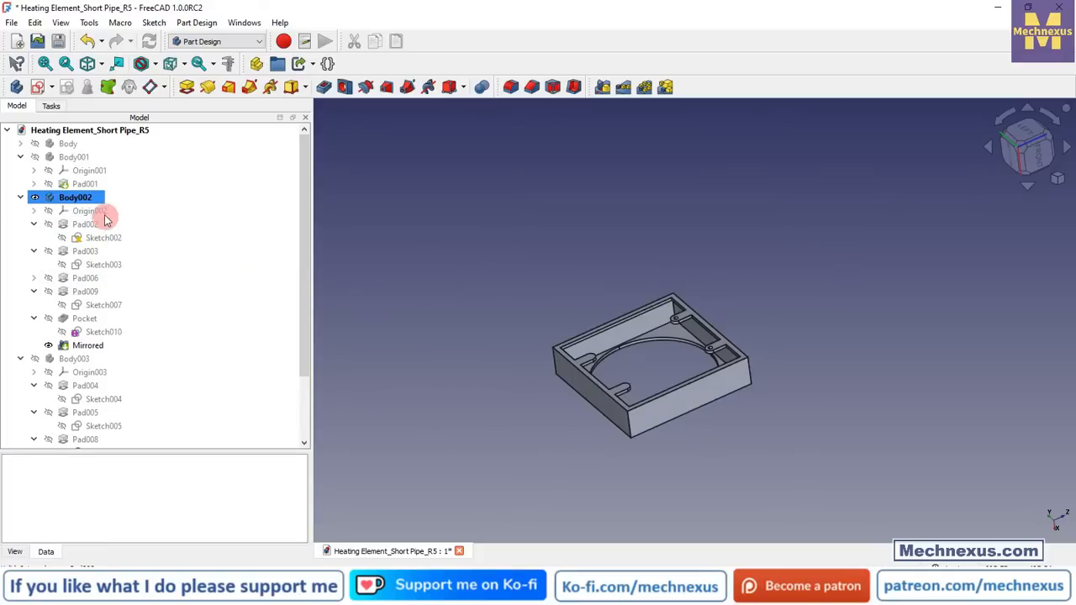
# Step: Check that Body002 is the active body and inspect its mirrored lugs for the holes
pyautogui.rightClick(80, 198)
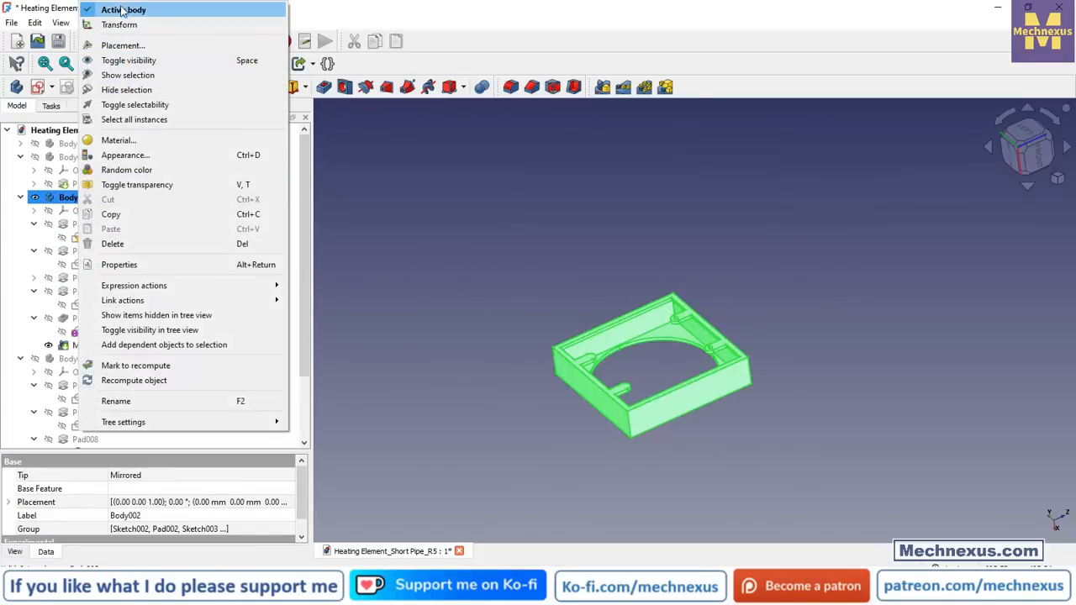
pyautogui.click(441, 246)
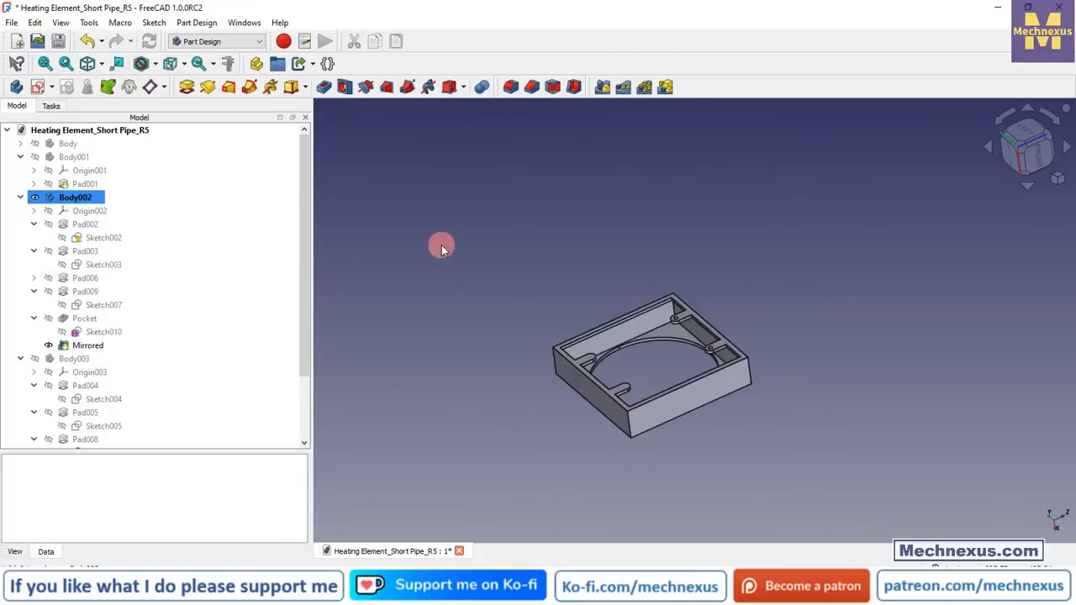
pyautogui.scroll(5, 696, 380)
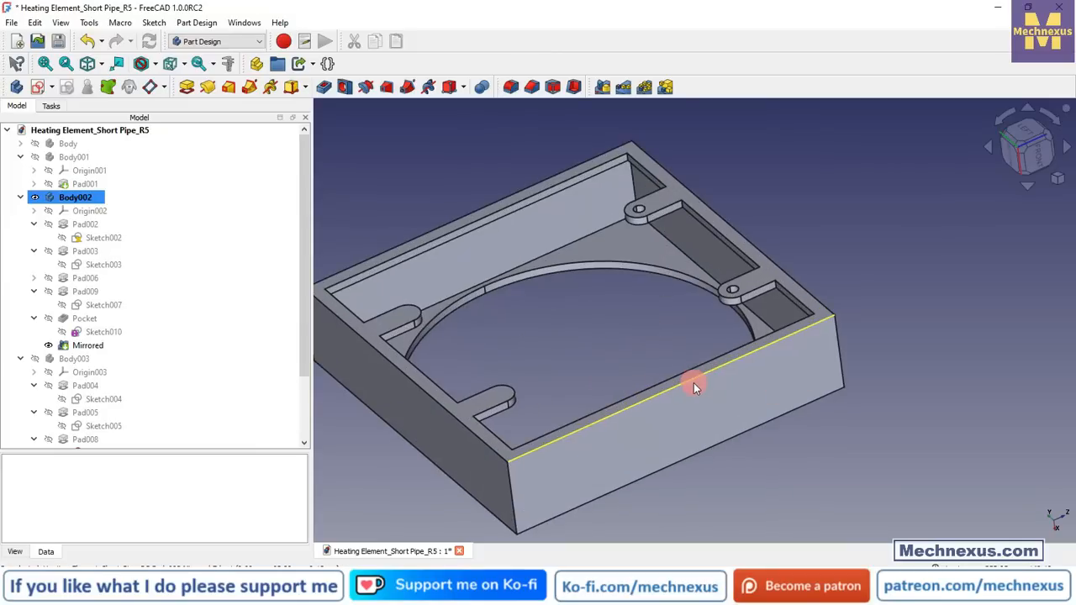
pyautogui.moveTo(599, 369); pyautogui.dragTo(529, 367, button='middle')
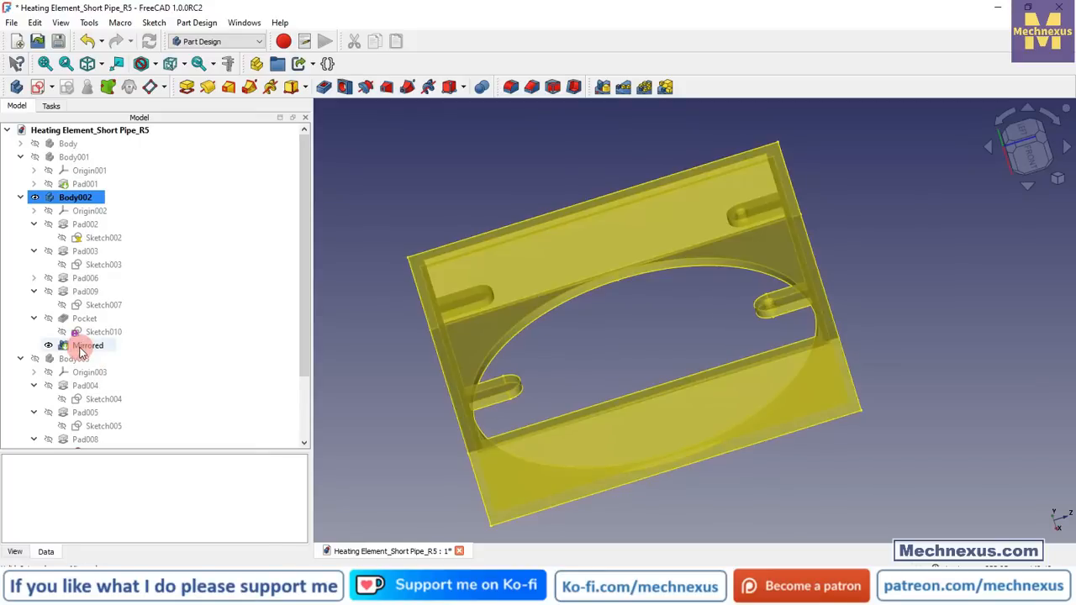
pyautogui.moveTo(643, 342); pyautogui.dragTo(682, 344, button='middle')
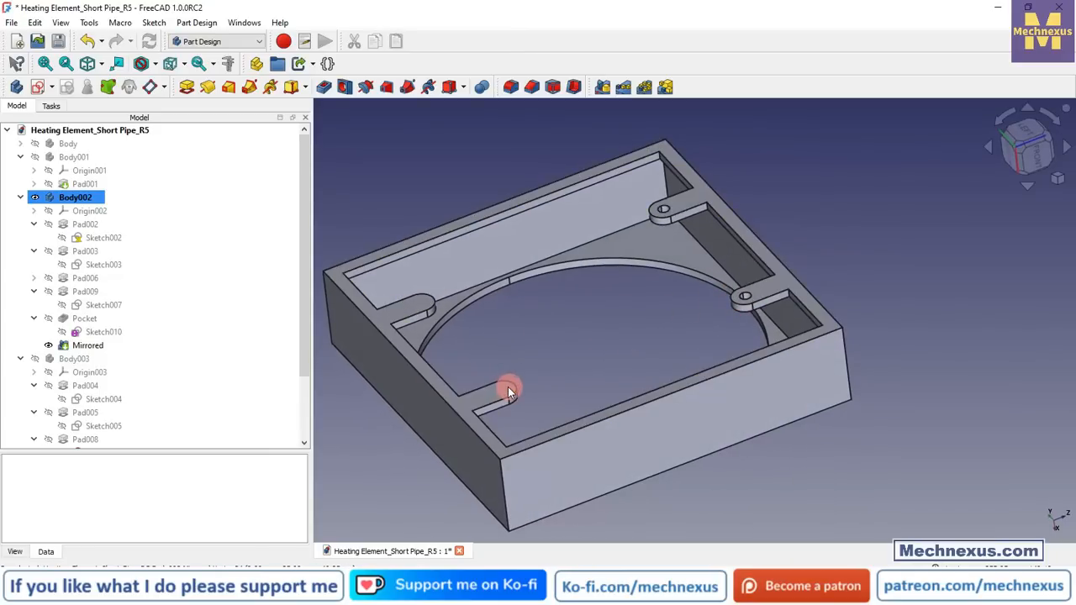
pyautogui.scroll(-3, 624, 340)
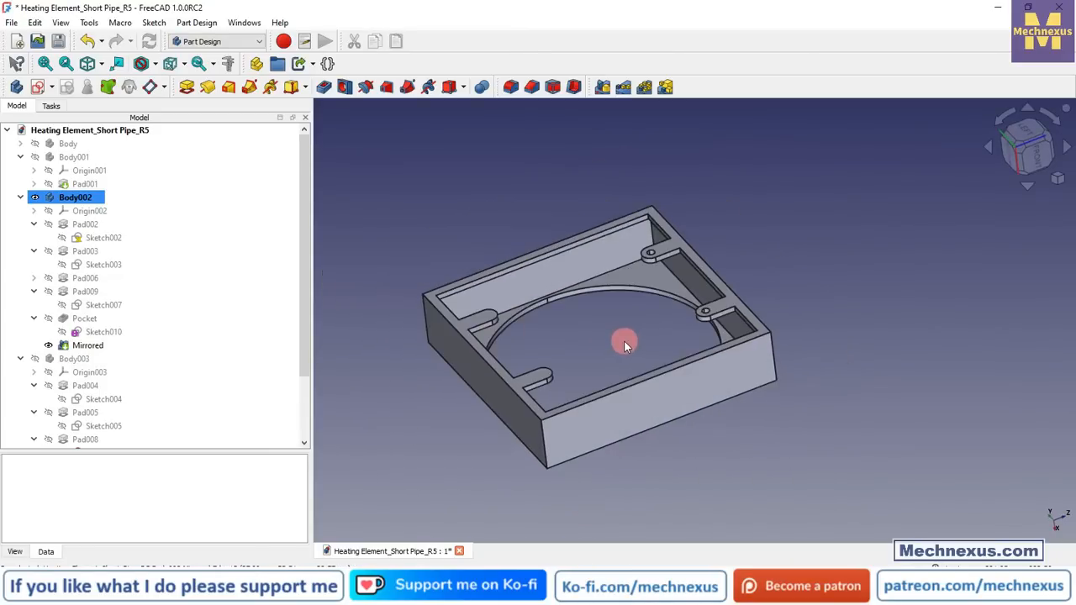
pyautogui.moveTo(645, 499)
pyautogui.mouseDown(button='middle')
pyautogui.moveTo(656, 454)
pyautogui.moveTo(656, 502)
pyautogui.mouseUp(button='middle')
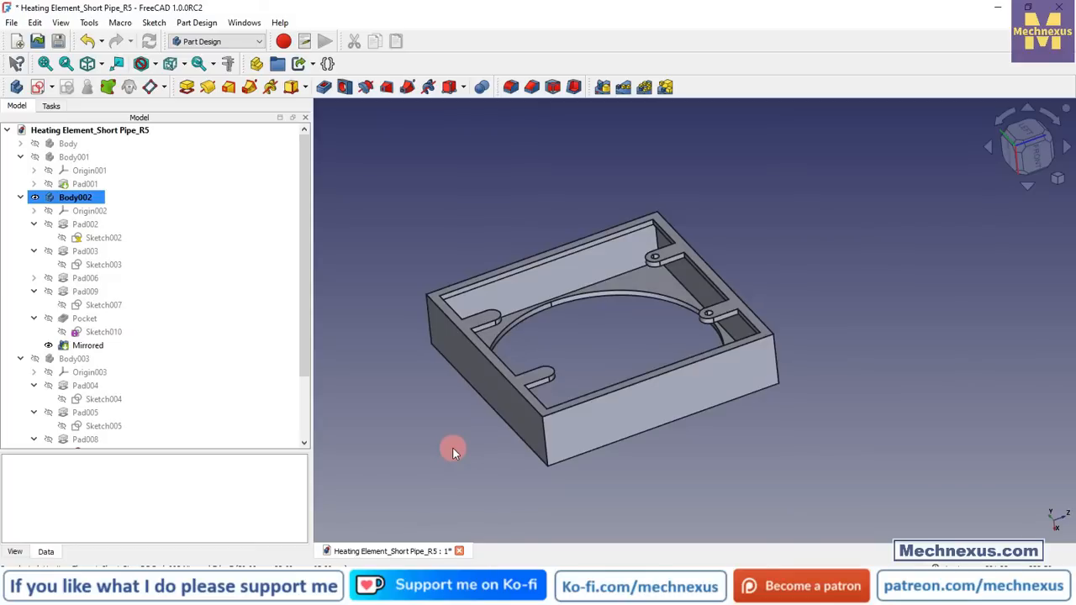
# Step: Examine the order of Pocket and Pad009 in the Mirrored feature's parameters and the resulting lugs, leaving the settings unchanged
pyautogui.rightClick(85, 347)
pyautogui.click(134, 10)
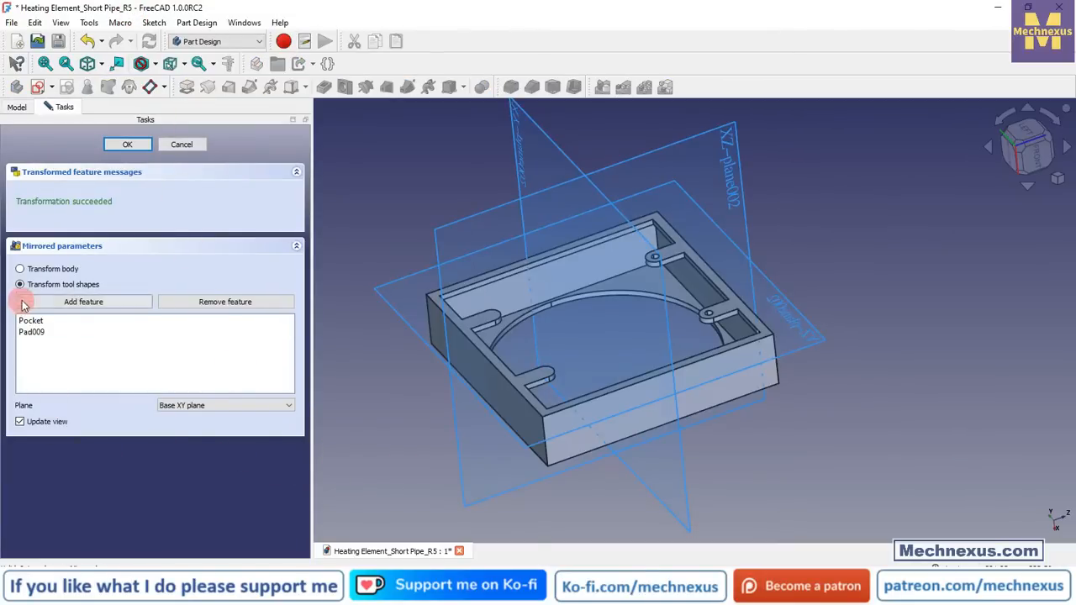
pyautogui.click(32, 322)
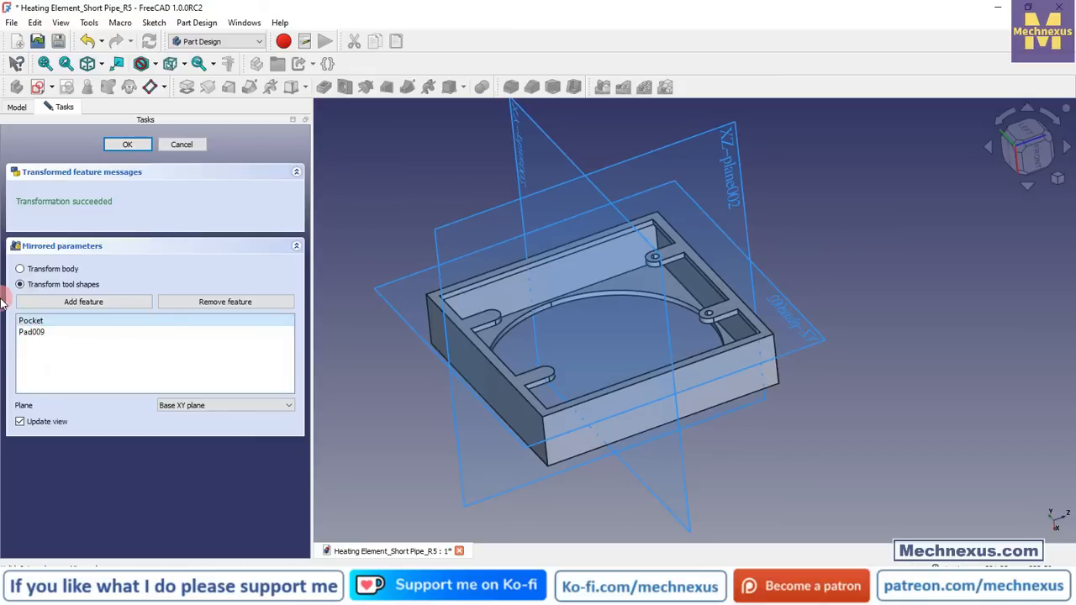
pyautogui.click(24, 334)
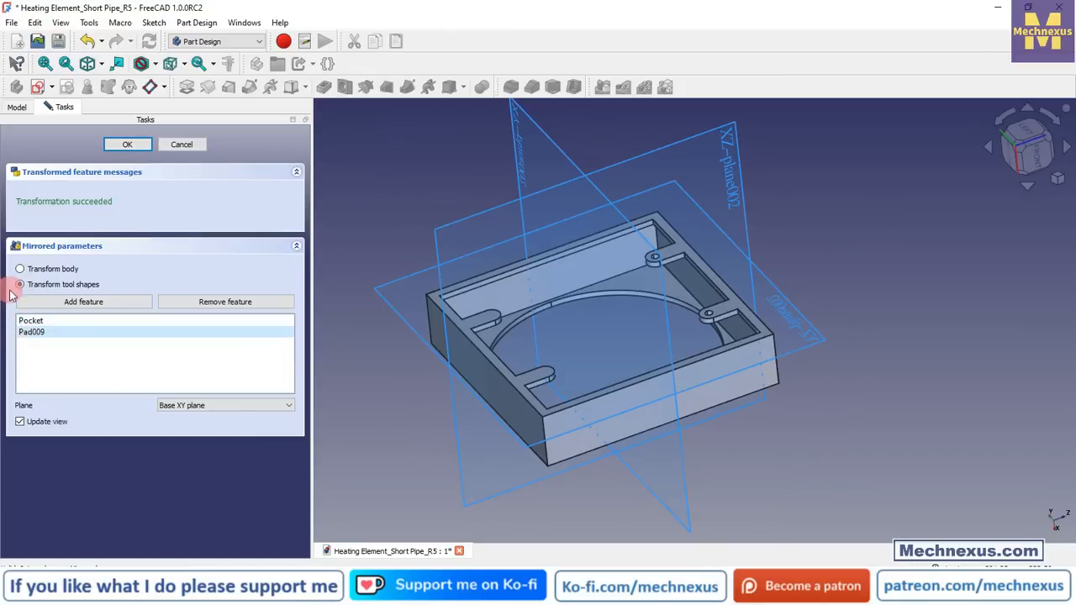
pyautogui.click(45, 322)
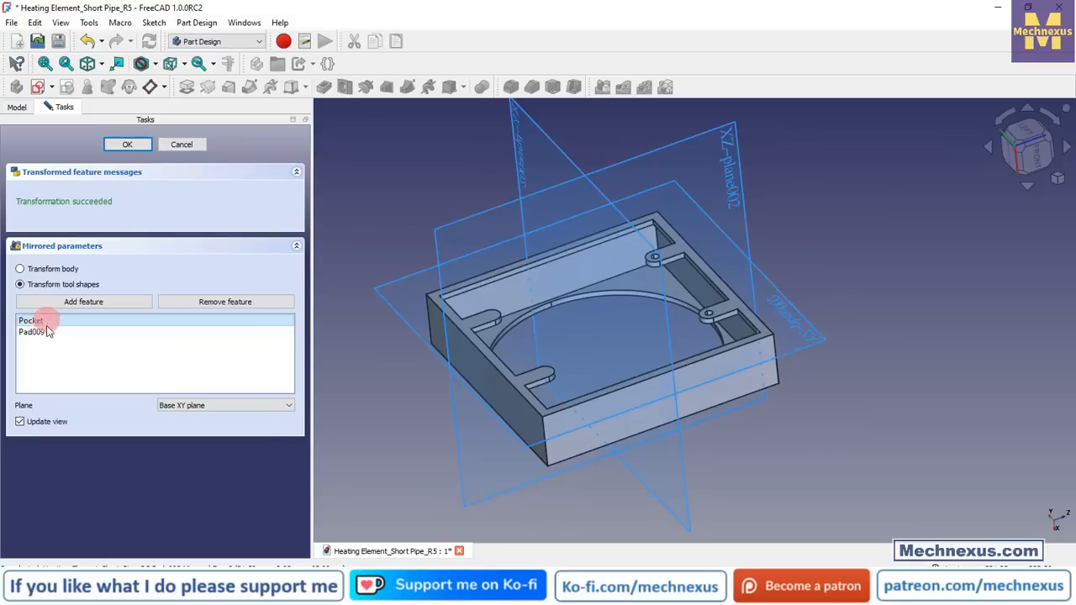
pyautogui.click(33, 335)
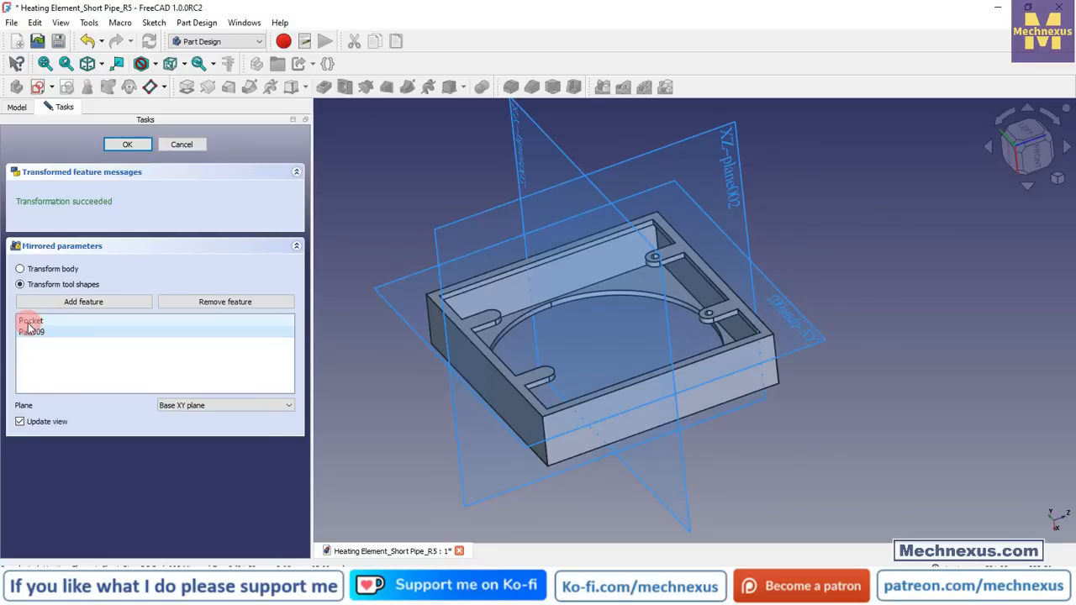
pyautogui.scroll(5, 535, 395)
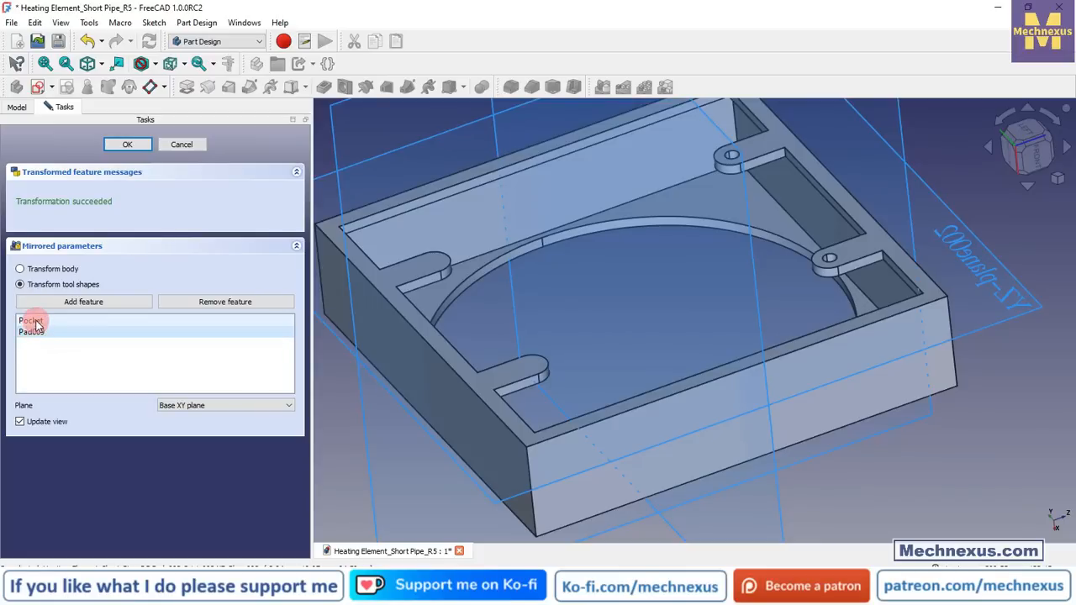
pyautogui.click(189, 145)
pyautogui.scroll(-3, 661, 300)
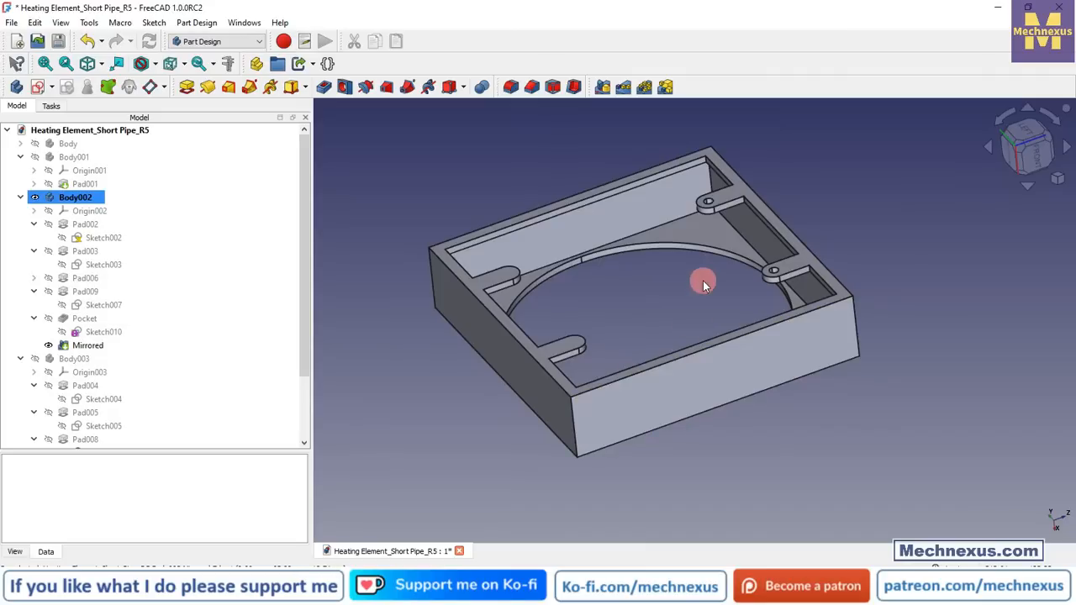
# Step: Delete the Mirrored feature and recreate it from Pocket first and Pad009 second, about Body002's XY plane
pyautogui.rightClick(75, 350)
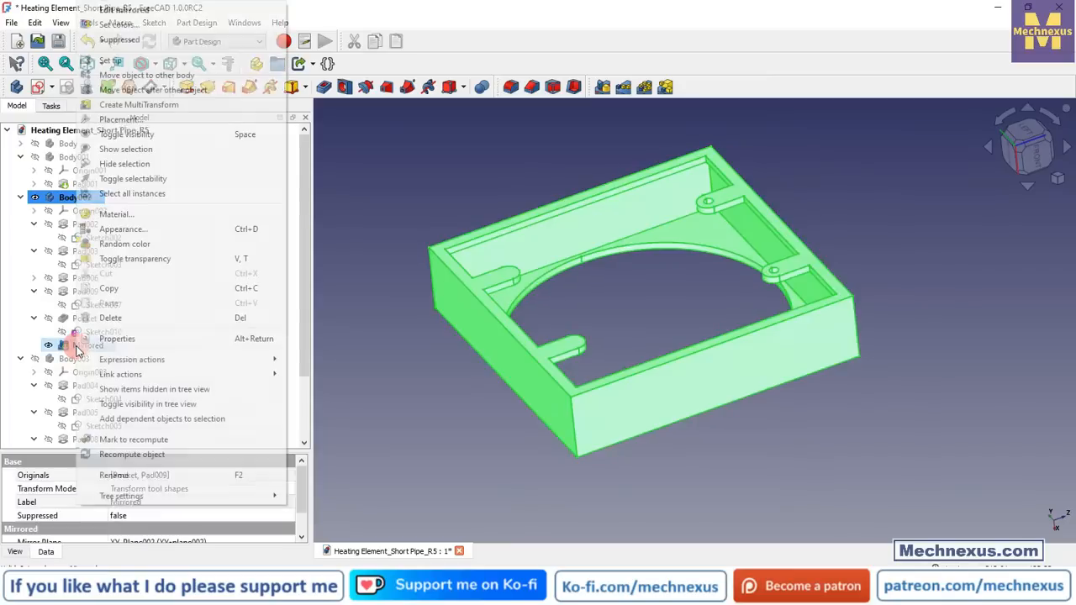
pyautogui.click(110, 317)
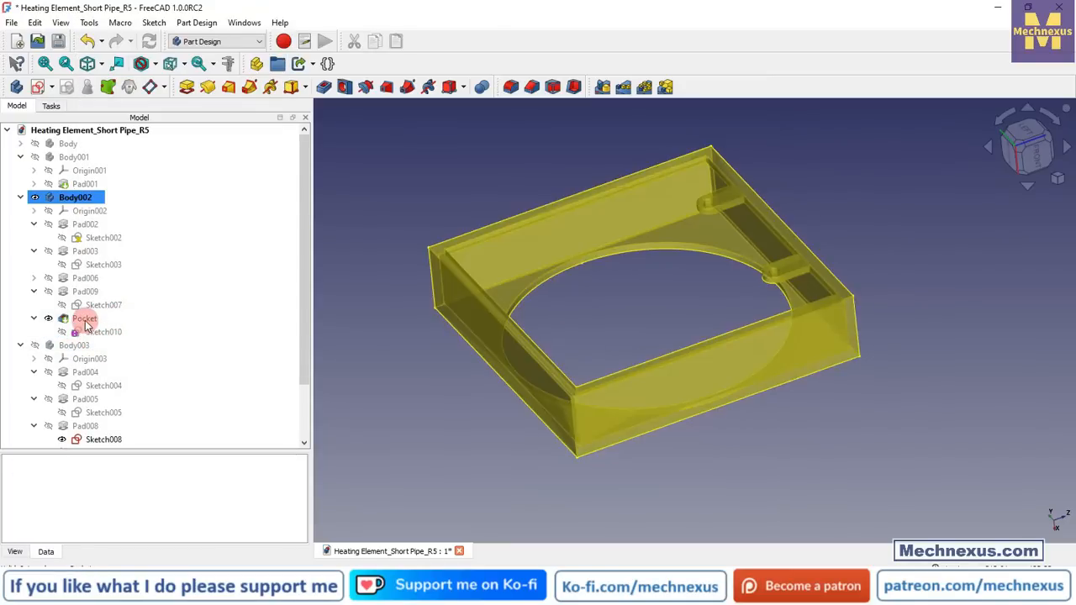
pyautogui.click(85, 319)
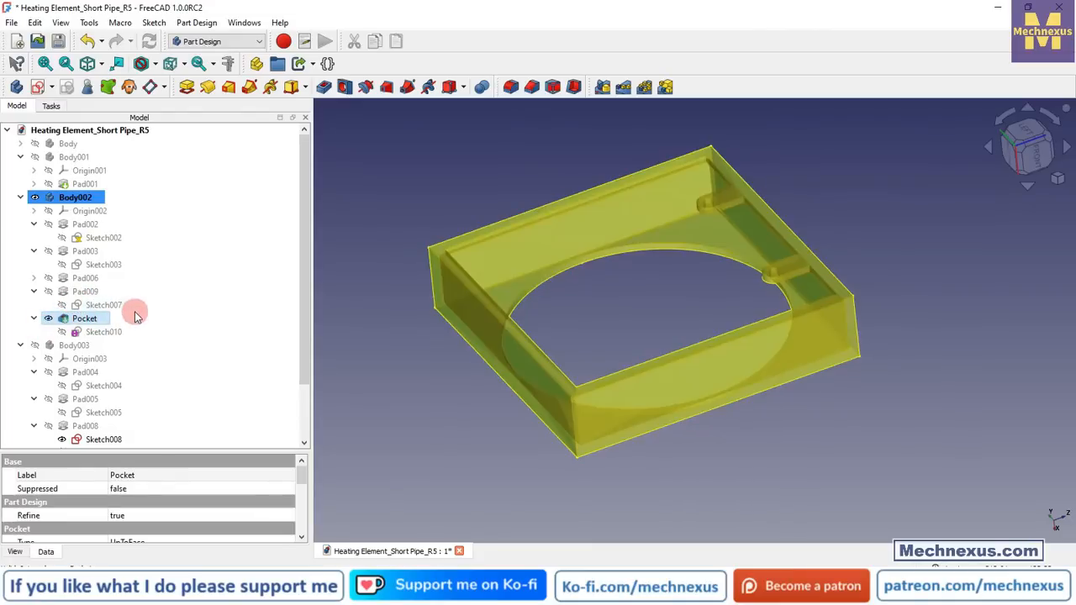
pyautogui.keyDown('ctrl'); pyautogui.click(90, 294); pyautogui.keyUp('ctrl')
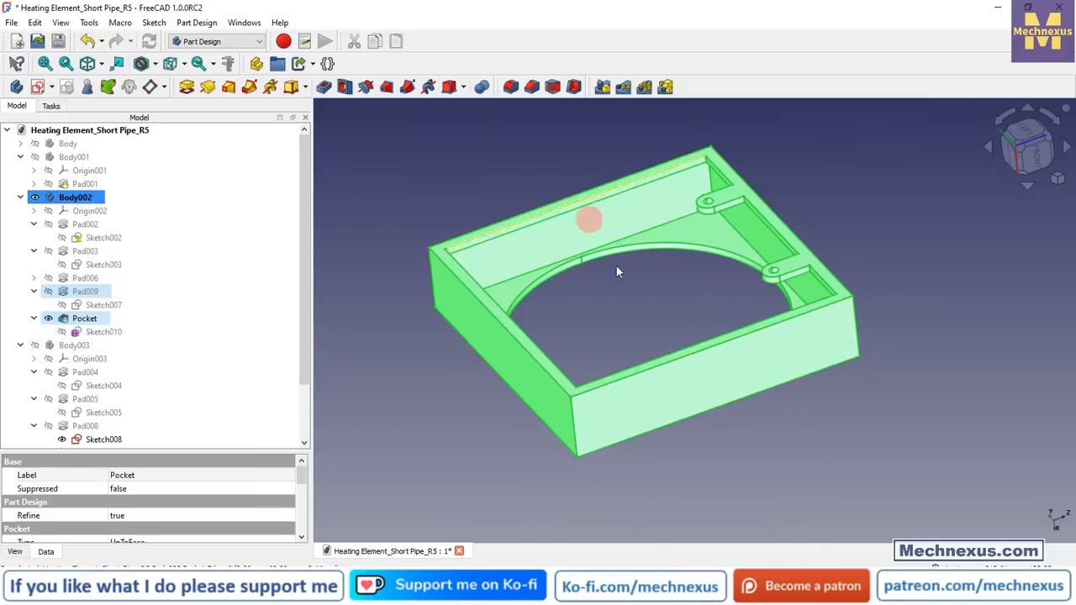
pyautogui.click(604, 87)
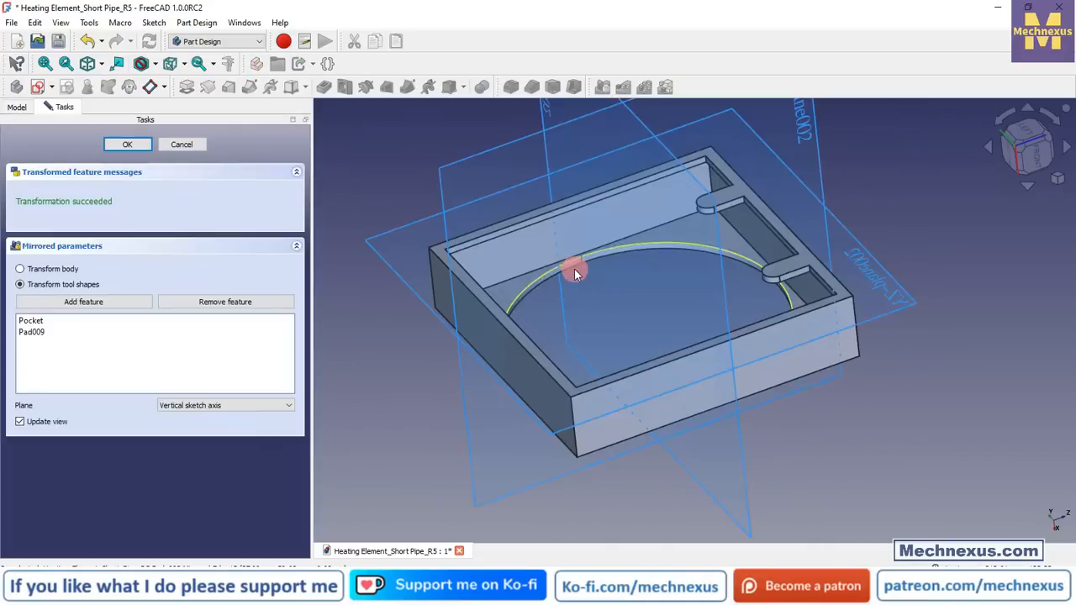
pyautogui.click(181, 405)
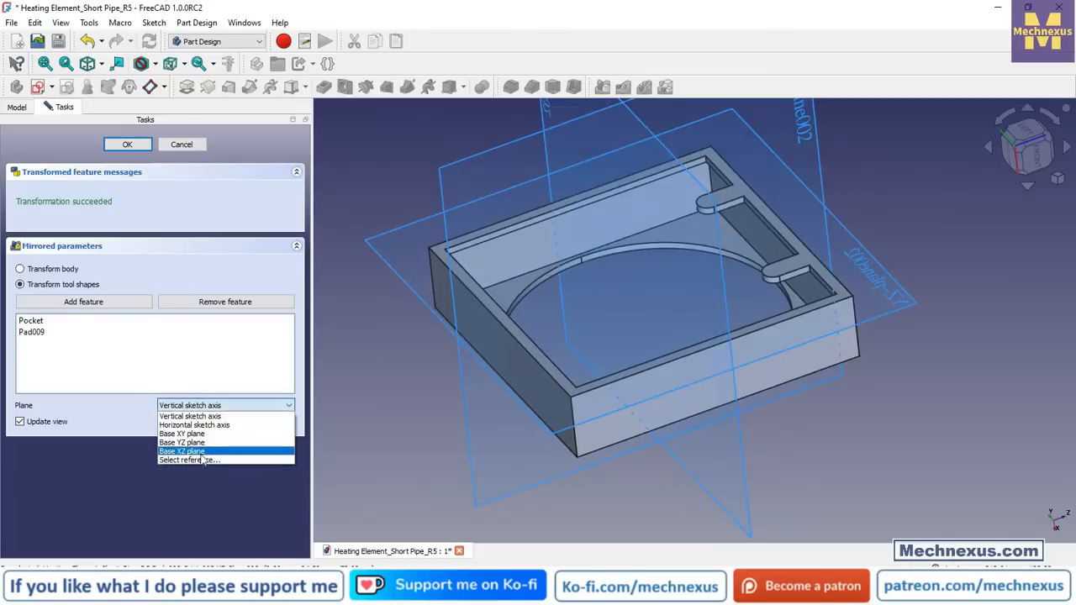
pyautogui.click(190, 464)
pyautogui.click(748, 519)
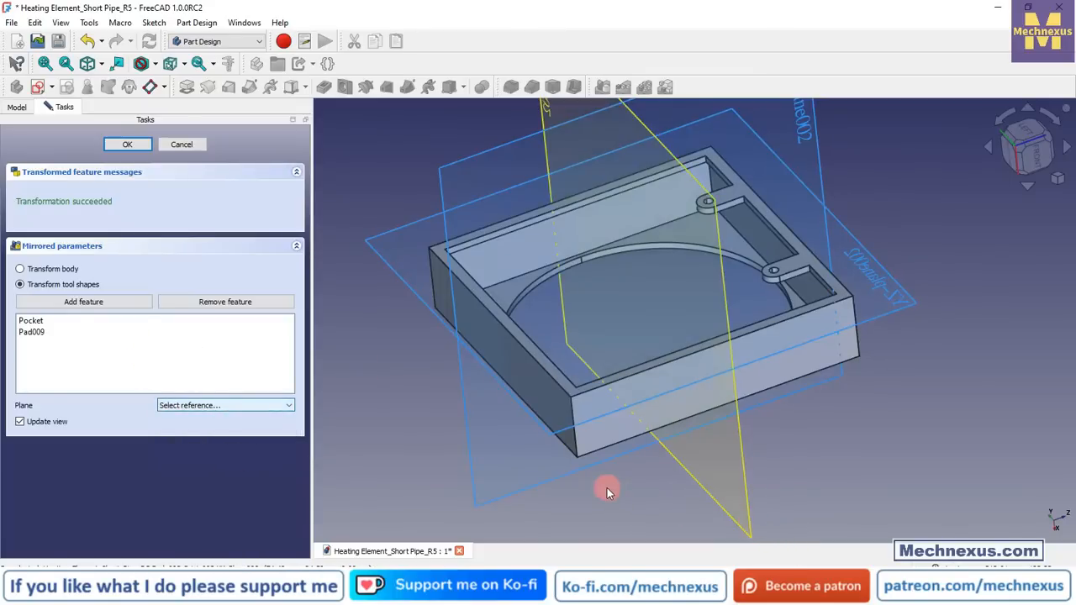
pyautogui.click(127, 144)
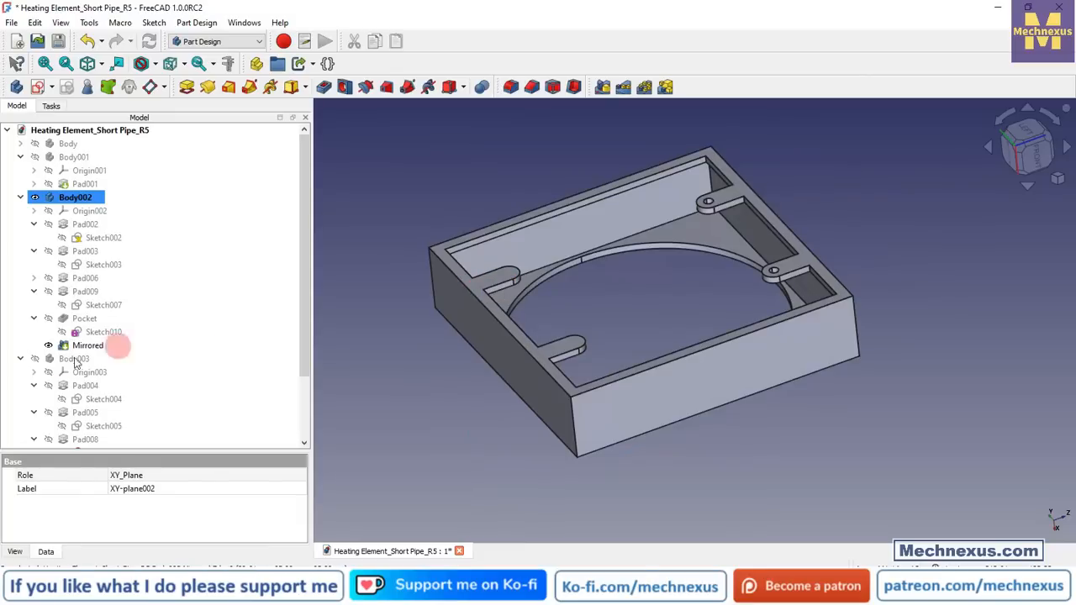
# Step: Replace the Mirrored feature with a new mirror of Pad009 first and Pocket second, about Body002's XY plane
pyautogui.rightClick(88, 344)
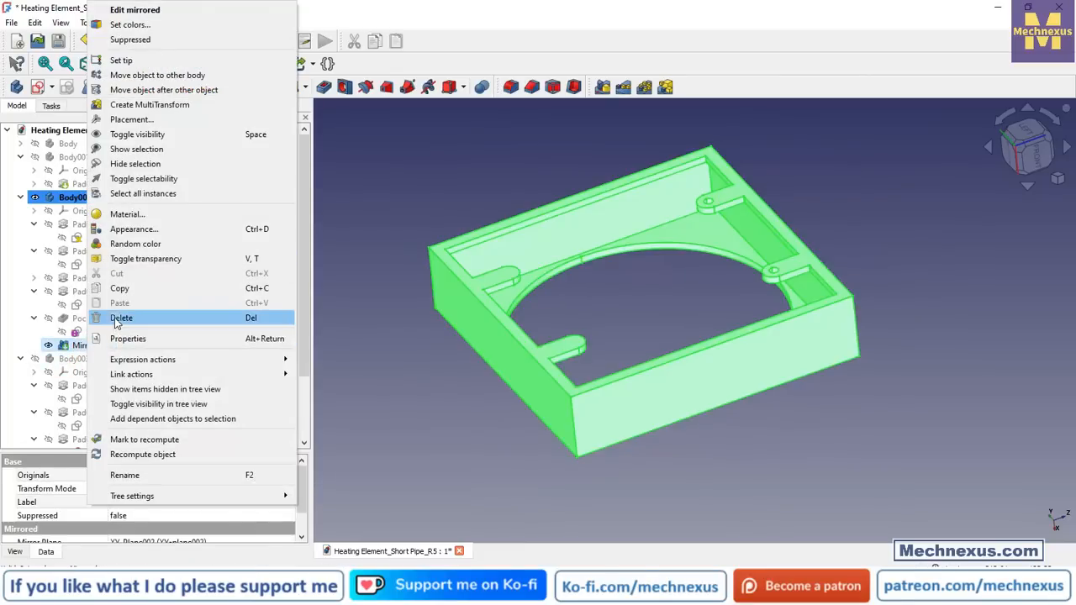
pyautogui.click(118, 319)
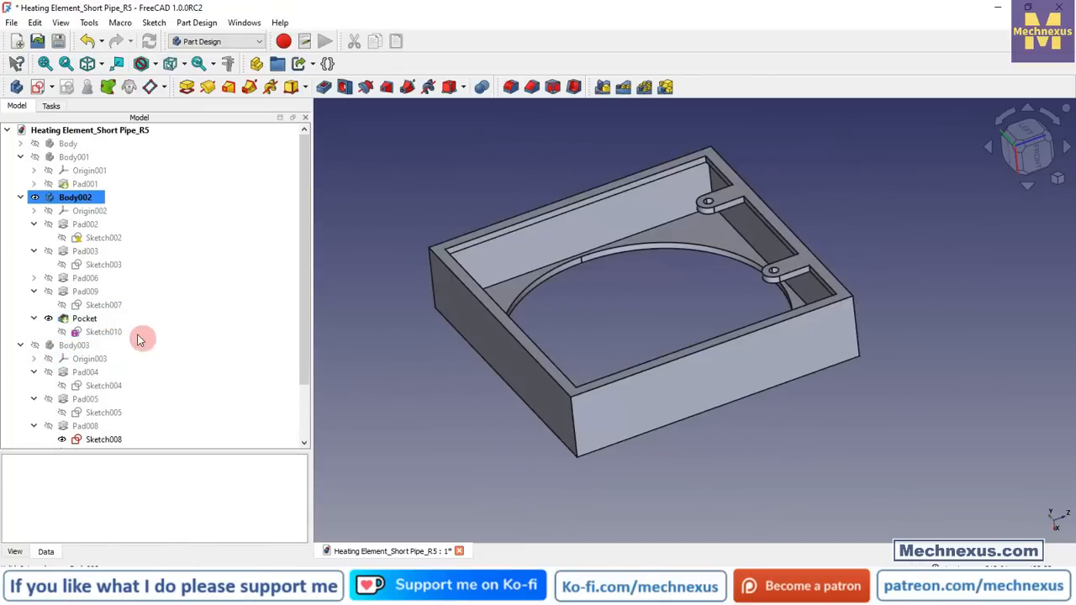
pyautogui.click(87, 291)
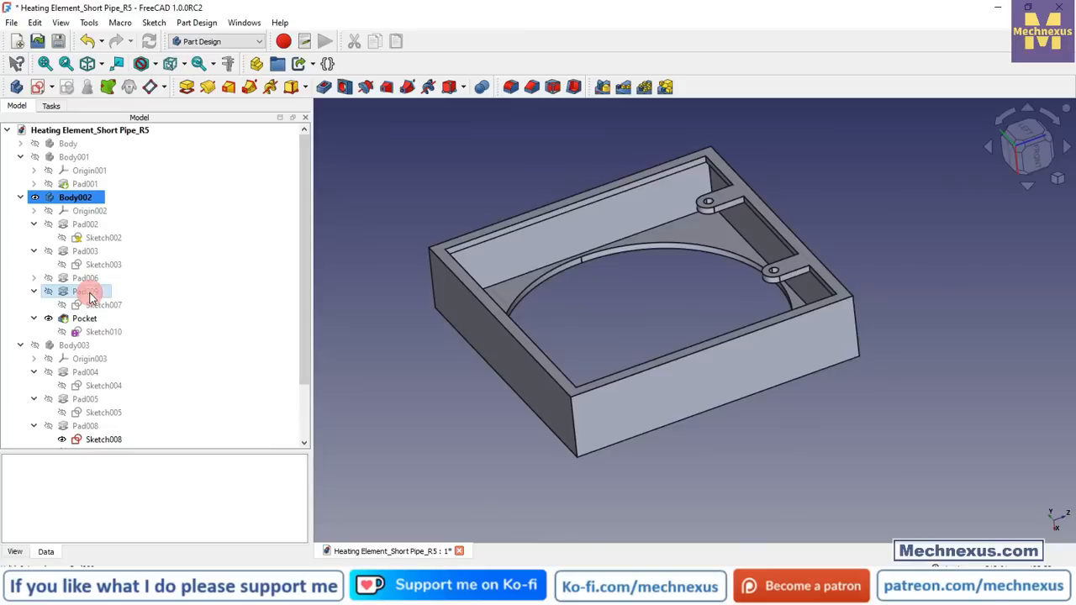
pyautogui.keyDown('ctrl'); pyautogui.click(86, 319); pyautogui.keyUp('ctrl')
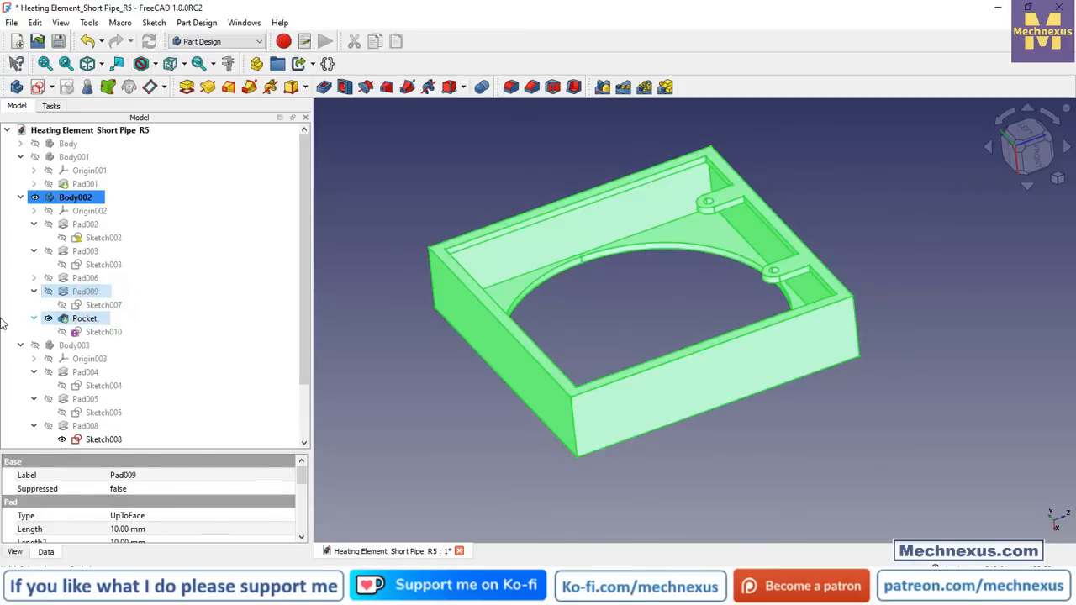
pyautogui.click(602, 88)
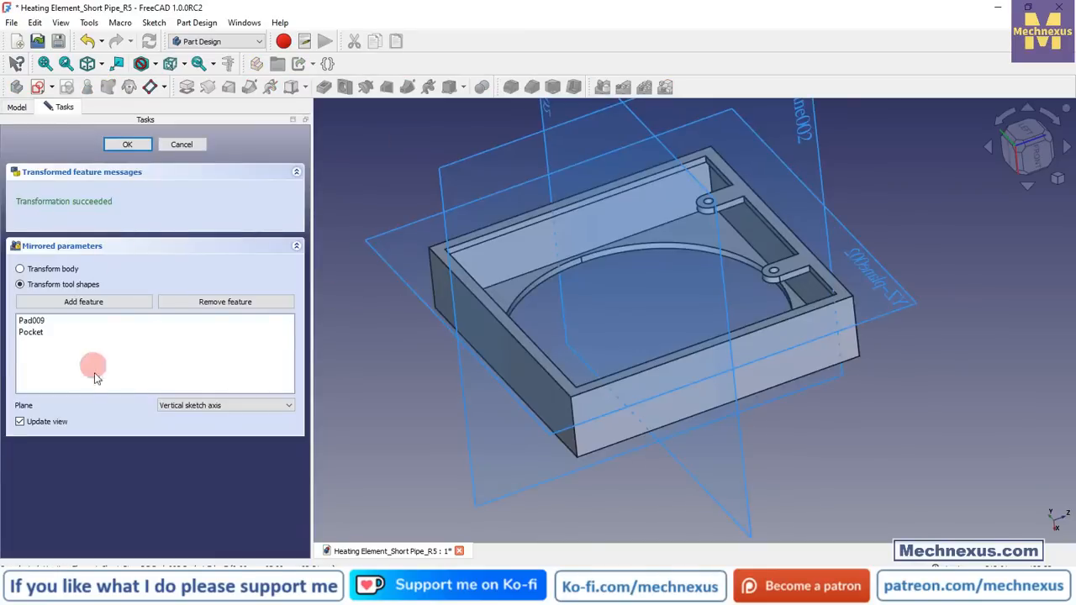
pyautogui.click(193, 405)
pyautogui.click(211, 460)
pyautogui.click(727, 515)
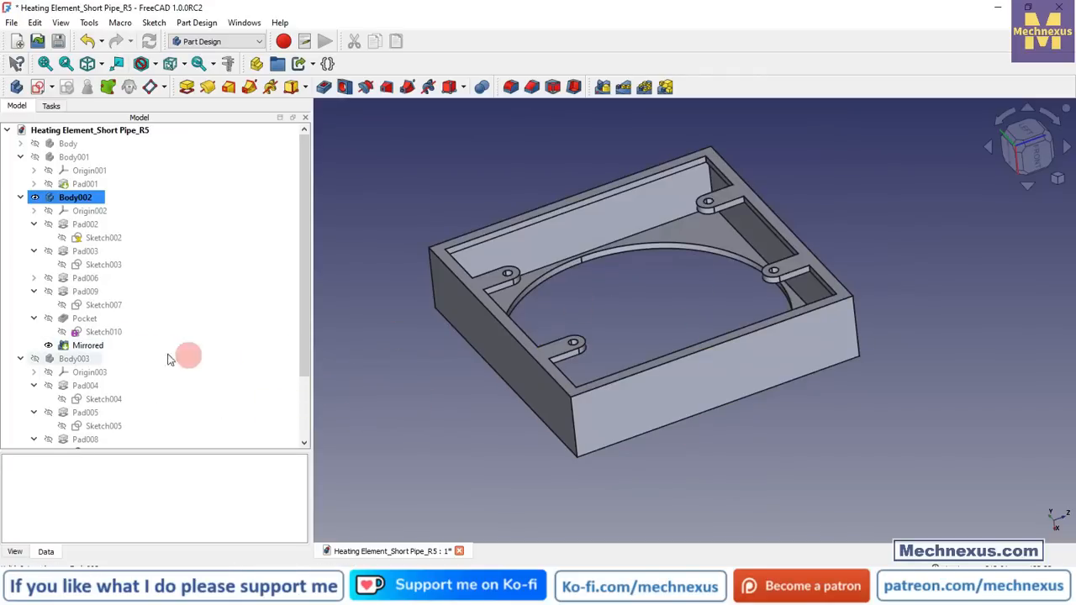
# Step: Delete the Mirrored feature from Body002
pyautogui.click(88, 346)
pyautogui.rightClick(88, 347)
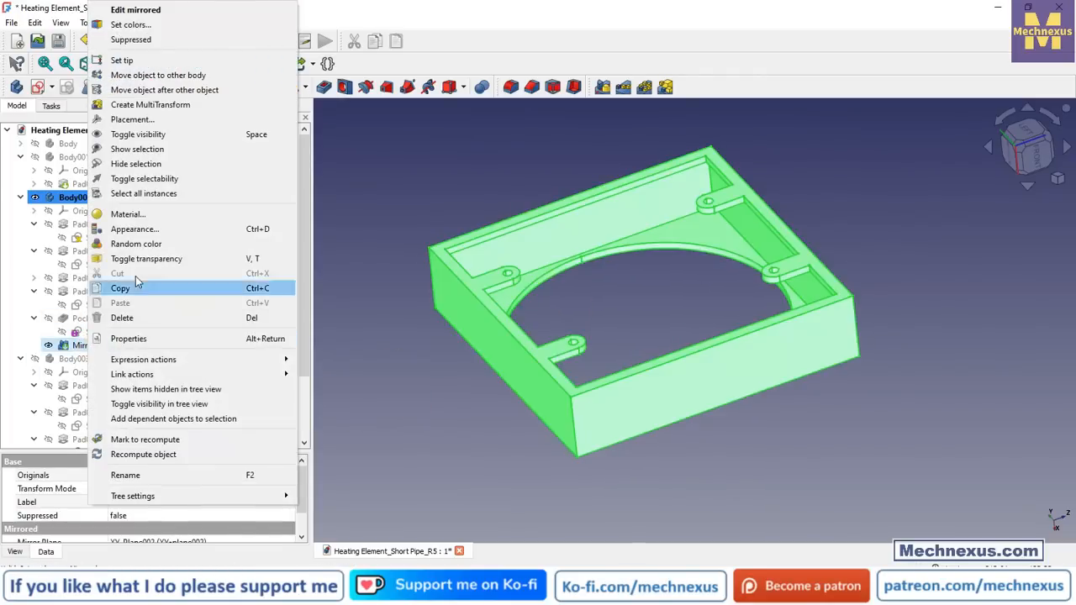
pyautogui.press('Escape')
pyautogui.press('Delete')
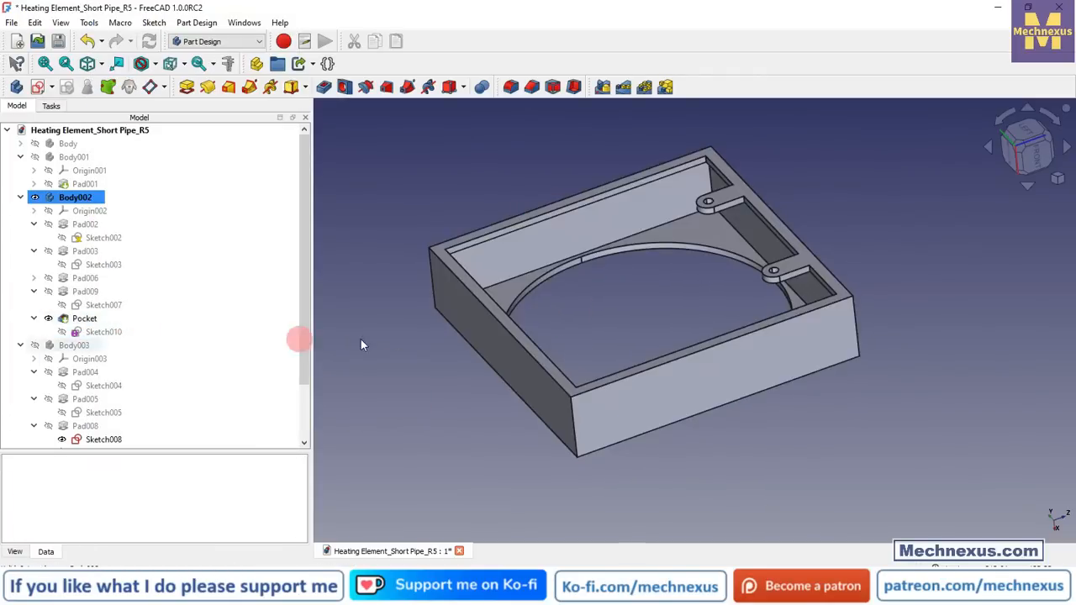
# Step: Mirror Pocket and Pad009, selected in that order, as tool shapes about Body002's Base XY plane
pyautogui.click(83, 320)
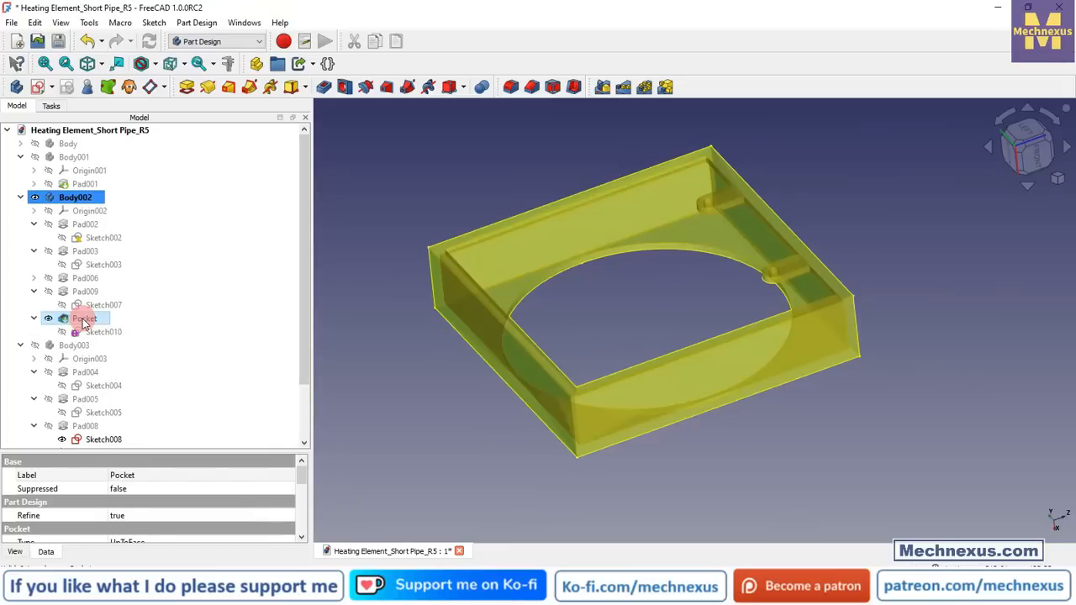
pyautogui.keyDown('ctrl'); pyautogui.click(96, 292); pyautogui.keyUp('ctrl')
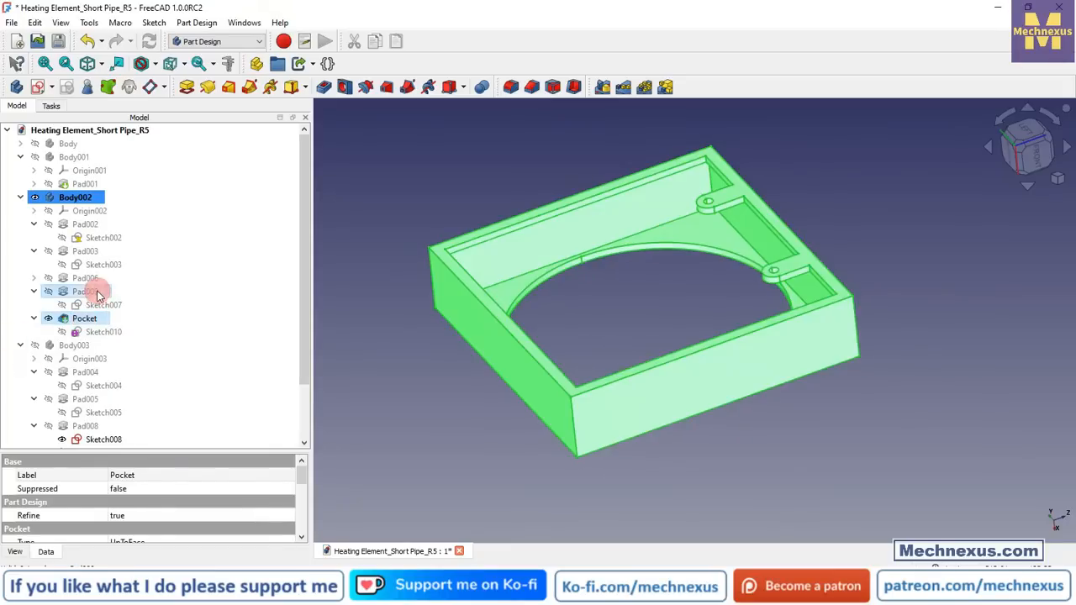
pyautogui.click(605, 87)
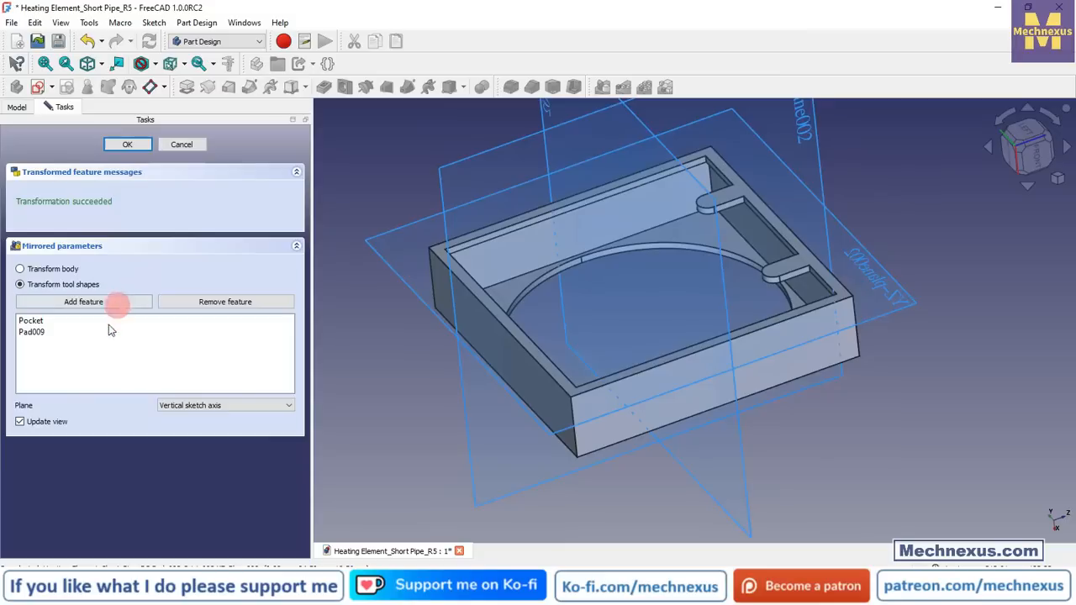
pyautogui.click(201, 405)
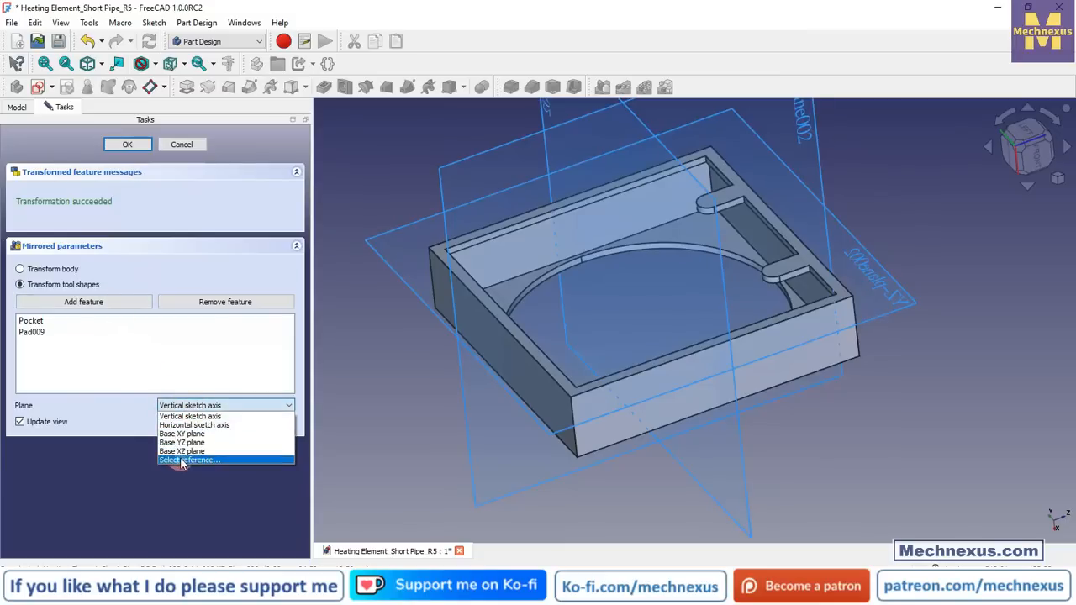
pyautogui.click(178, 464)
pyautogui.click(742, 531)
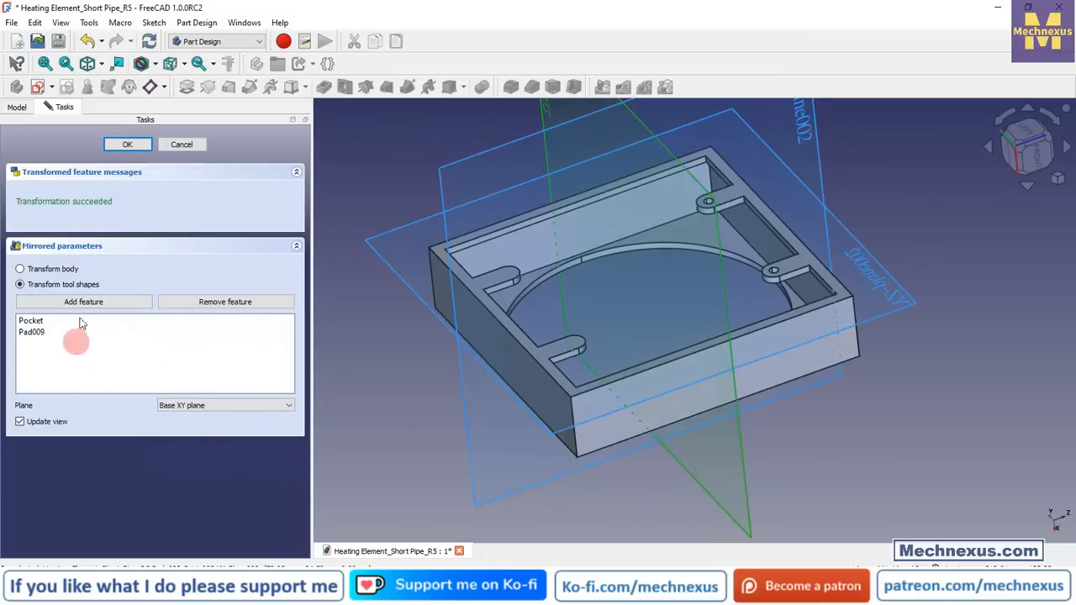
pyautogui.click(117, 147)
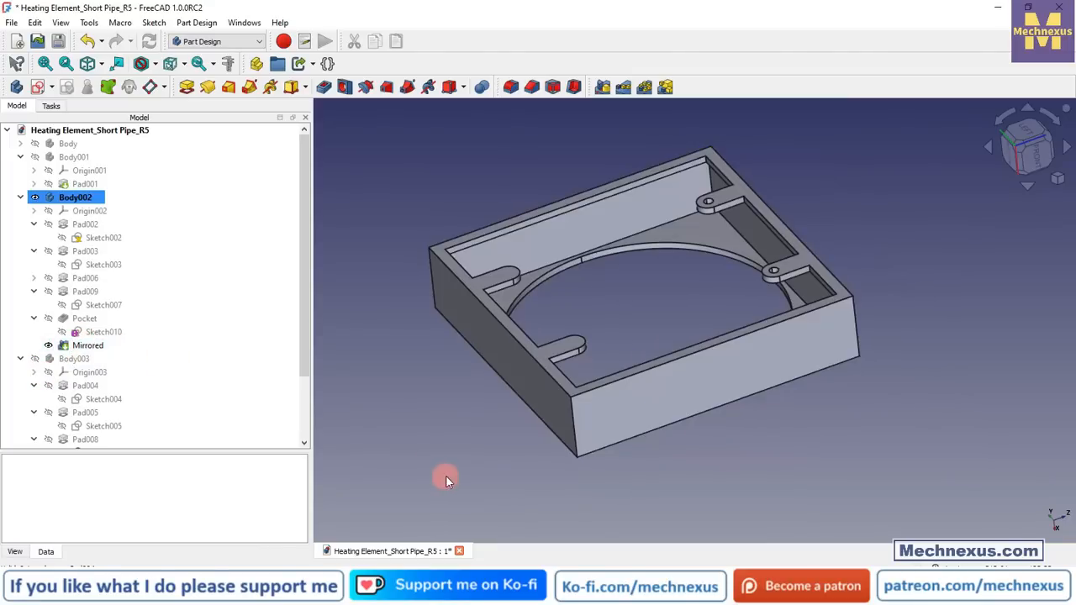
# Step: Edit the Mirrored feature so Pad009 comes before Pocket in its feature list, and check the holes in the mirrored lugs
pyautogui.click(81, 349)
pyautogui.rightClick(80, 351)
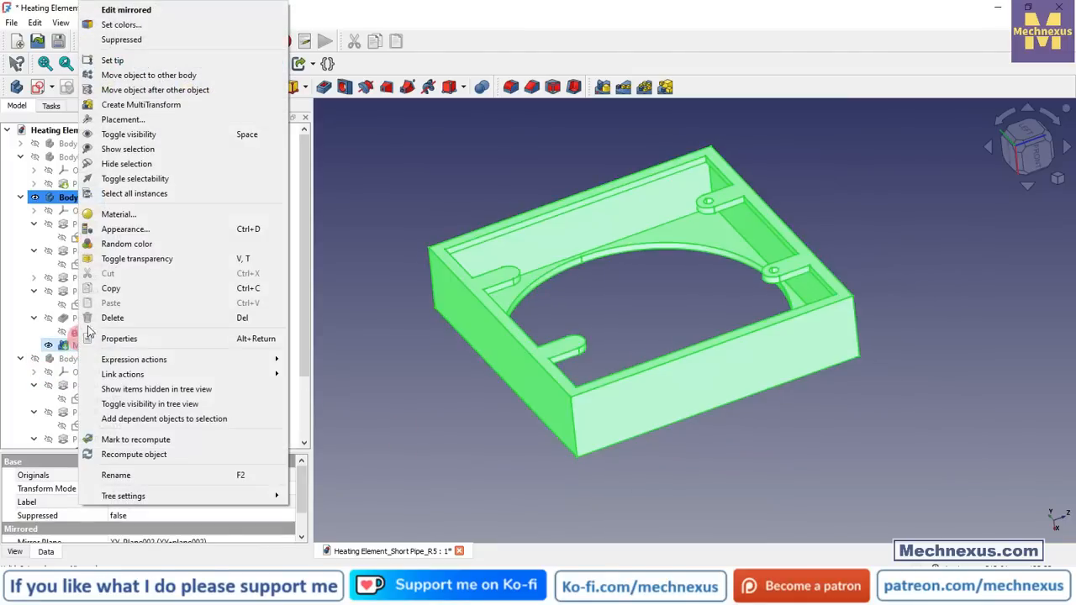
pyautogui.click(127, 10)
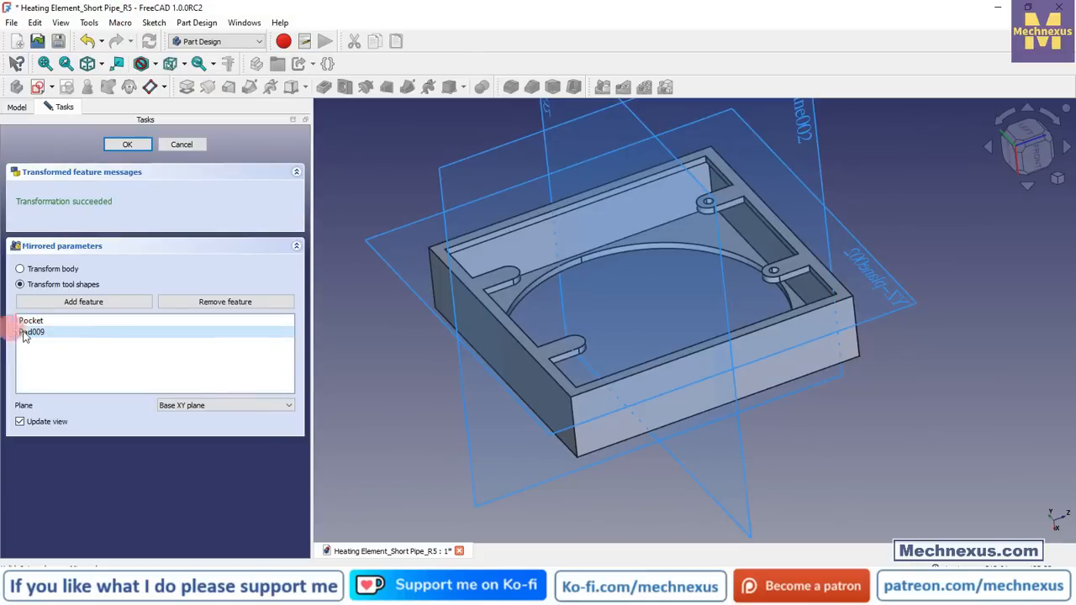
pyautogui.moveTo(46, 333); pyautogui.dragTo(50, 322)
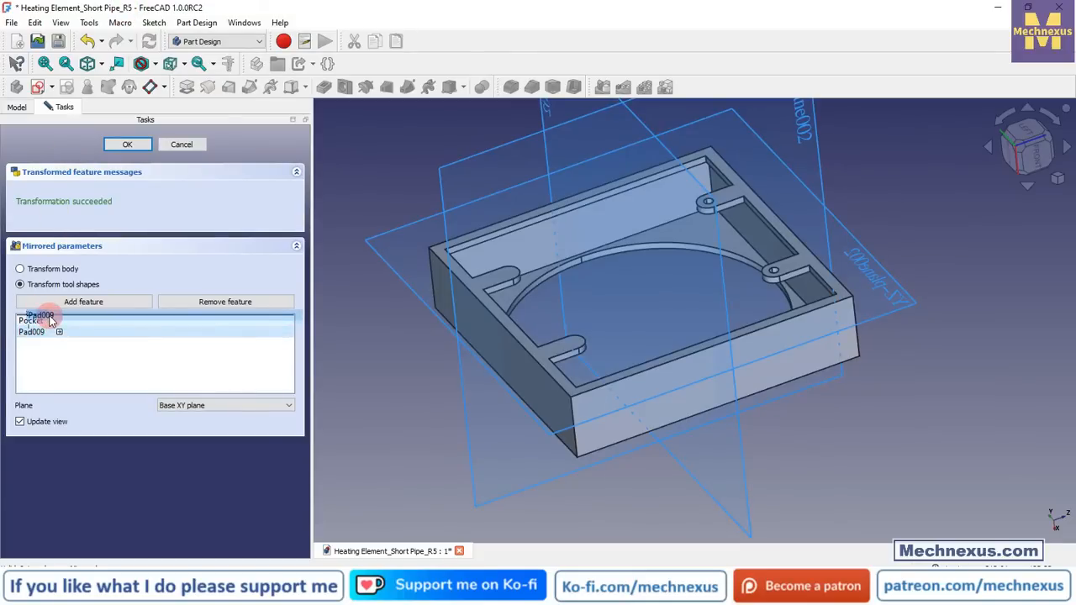
pyautogui.moveTo(50, 321); pyautogui.dragTo(41, 316)
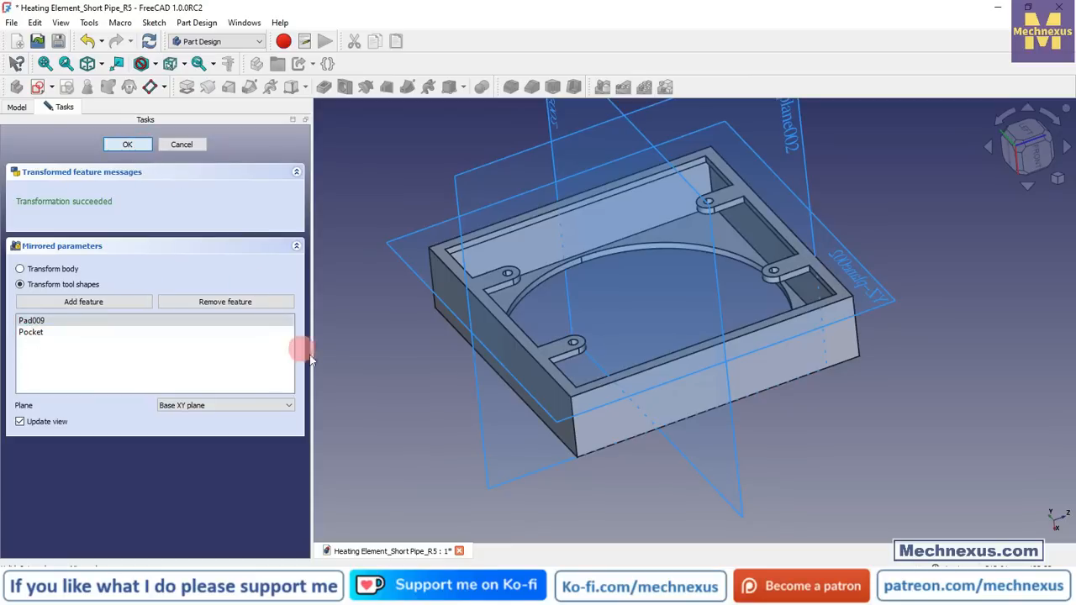
pyautogui.press('Return')
pyautogui.scroll(1, 581, 342)
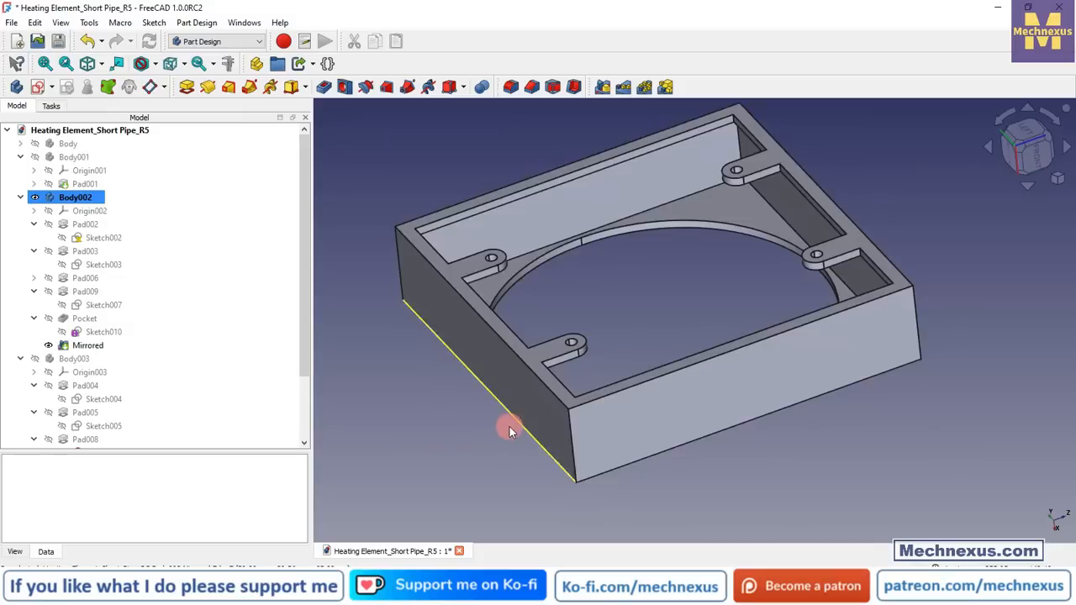
pyautogui.scroll(-2, 496, 444)
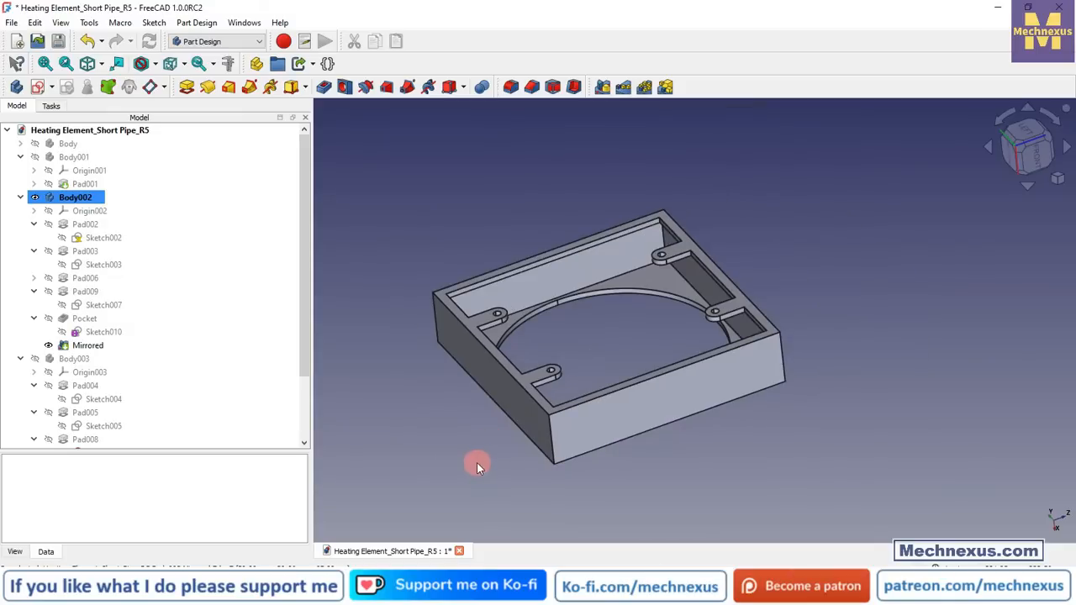